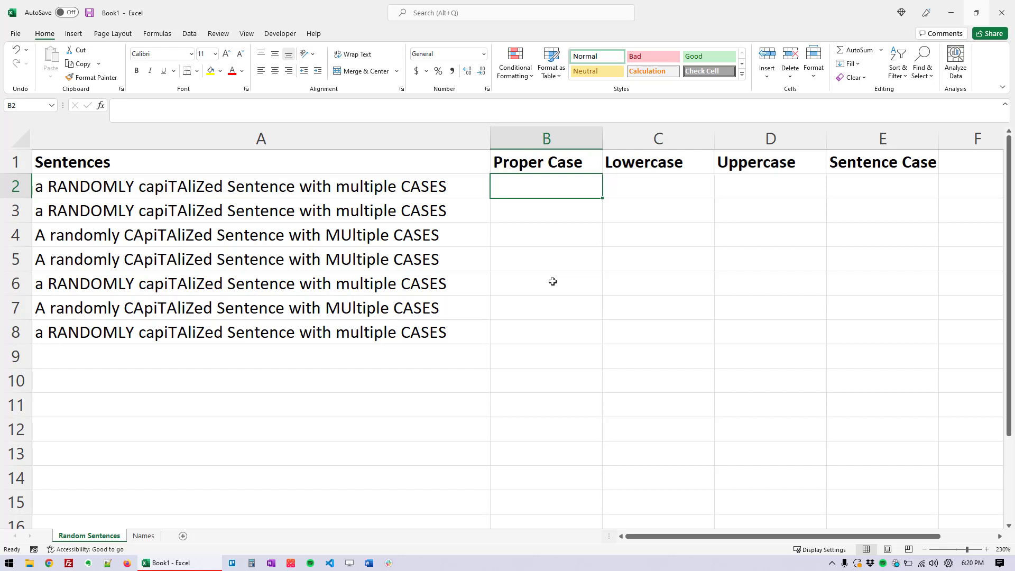
Enter the formula =PROPER(A2) in cell B2 to convert the first sentence to proper case
{"action": "type", "text": "="}
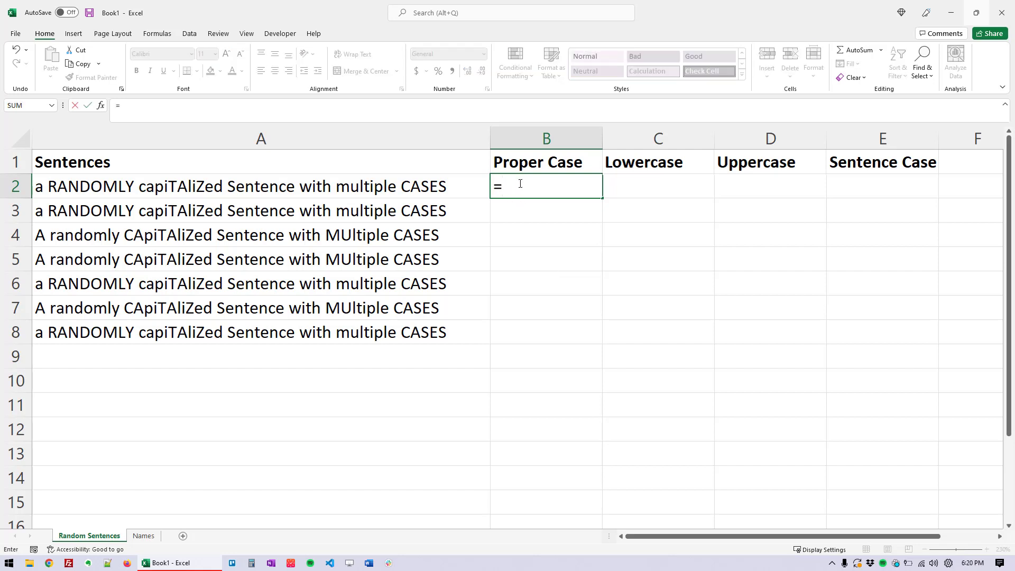
{"action": "left_click", "coordinate": [354, 110]}
{"action": "type", "text": "proper"}
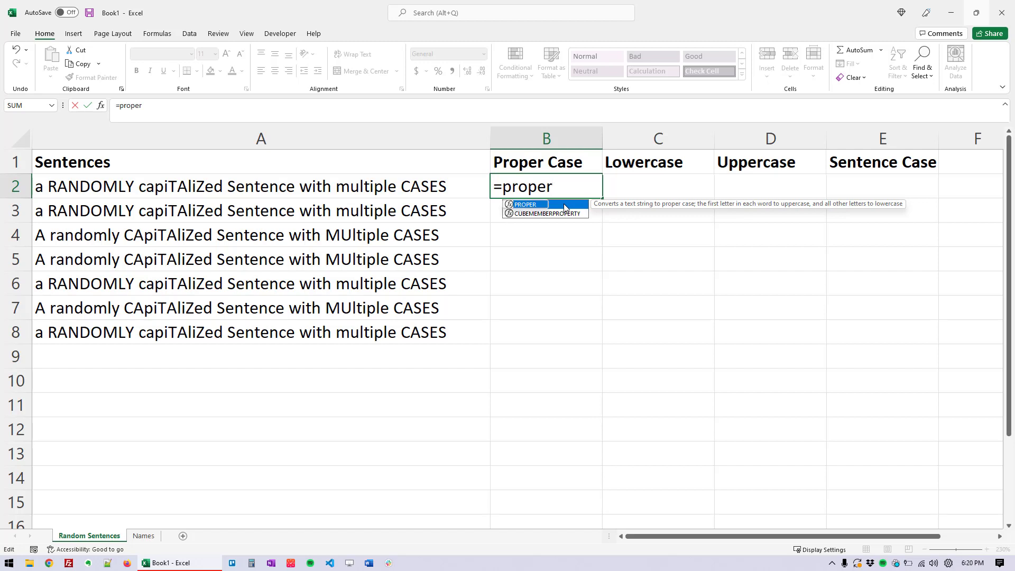
{"action": "type", "text": "("}
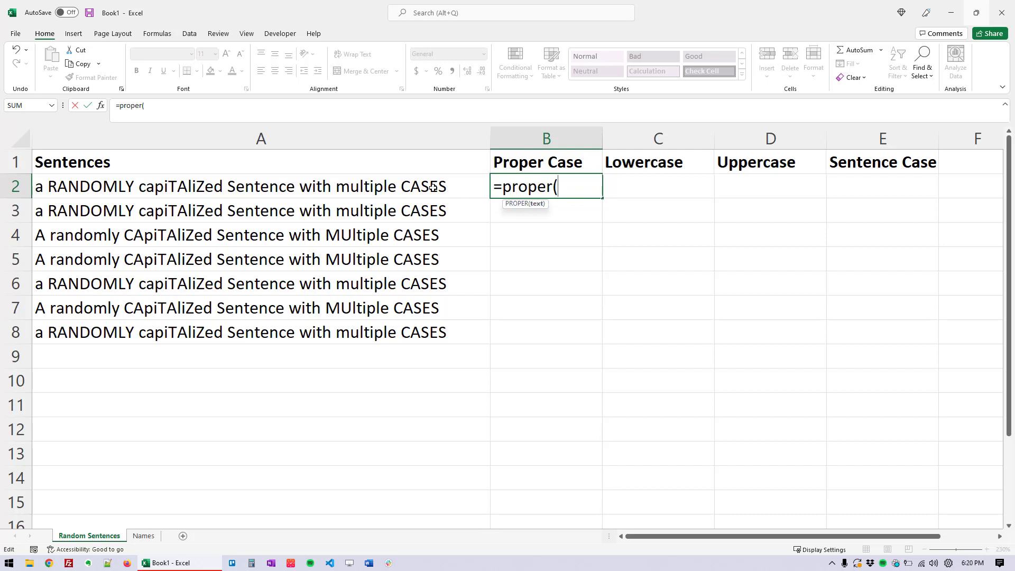
{"action": "type", "text": "a2"}
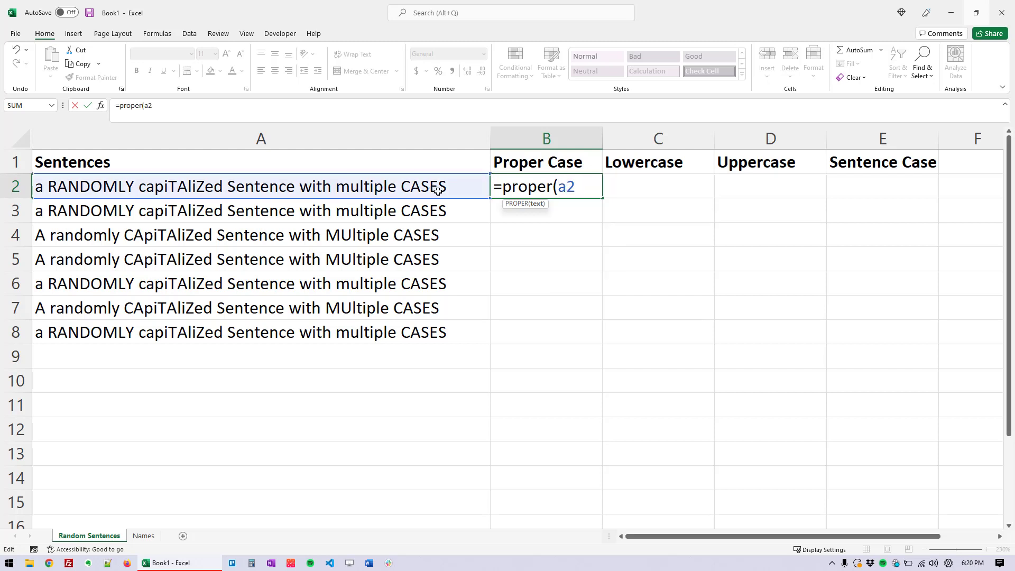
{"action": "key", "text": "BackSpace"}
{"action": "key", "text": "BackSpace"}
{"action": "left_click", "coordinate": [437, 191]}
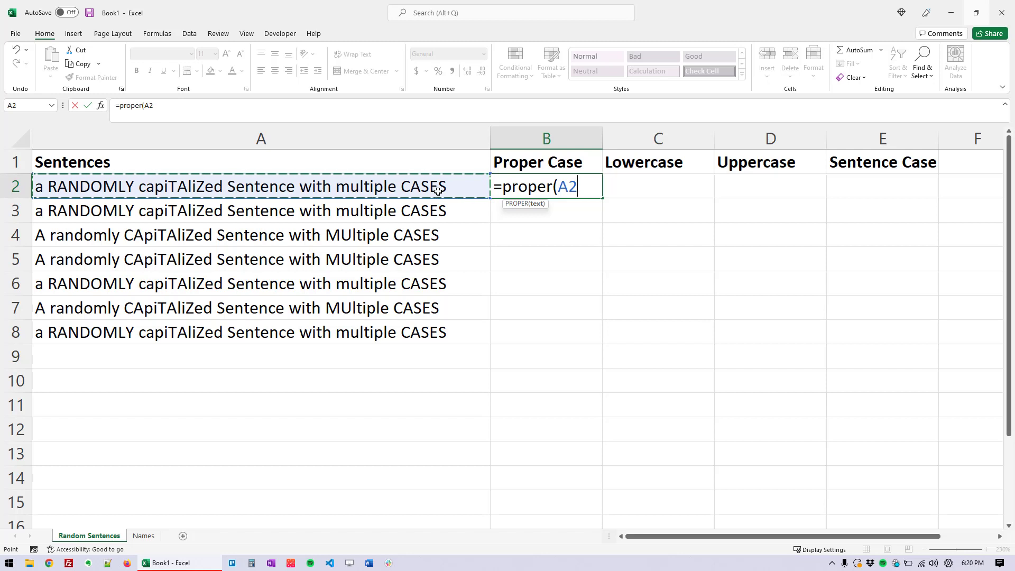
{"action": "type", "text": ")"}
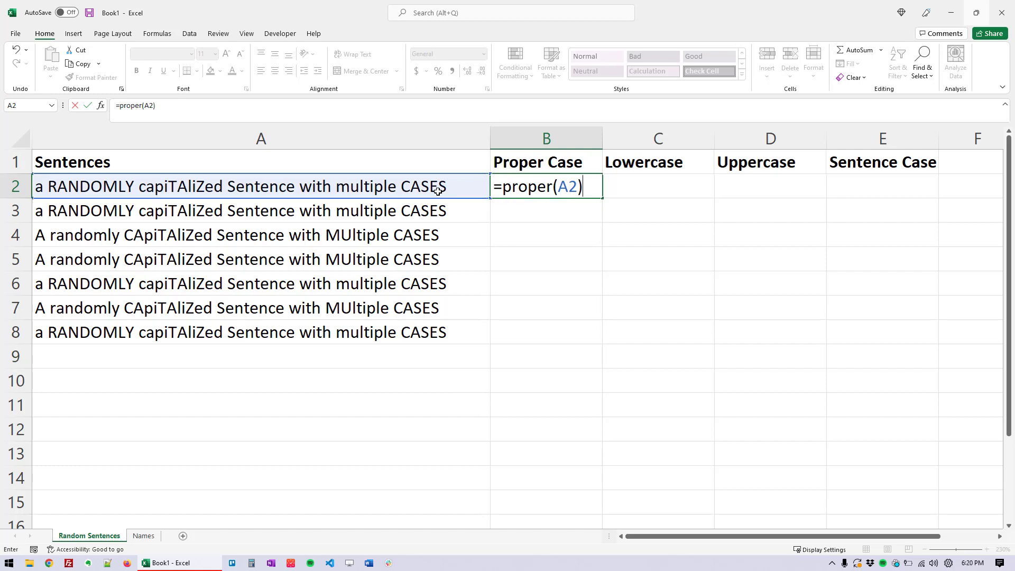
{"action": "key", "text": "Return"}
{"action": "key", "text": "Up"}
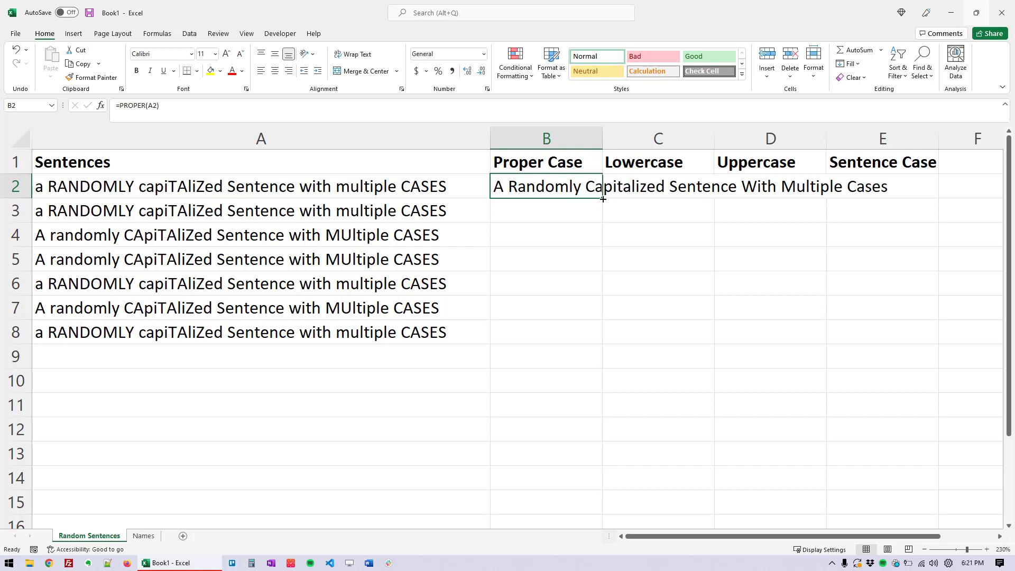
{"action": "key", "text": "ctrl+c"}
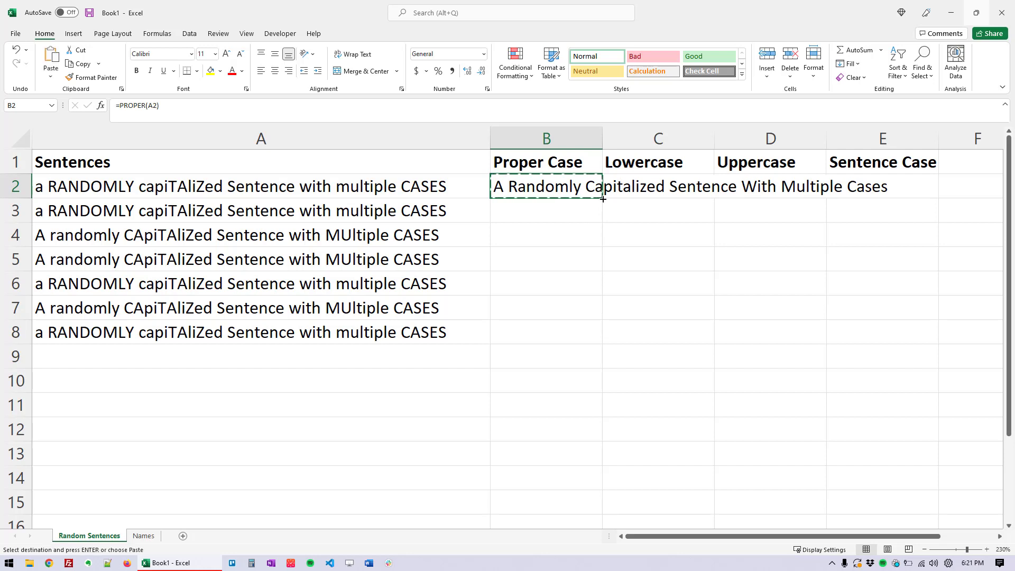
{"action": "key", "text": "shift+Down"}
{"action": "key", "text": "shift+Down"}
{"action": "key", "text": "shift+Down"}
{"action": "key", "text": "shift+Down"}
{"action": "key", "text": "shift+Down"}
{"action": "key", "text": "shift+Down"}
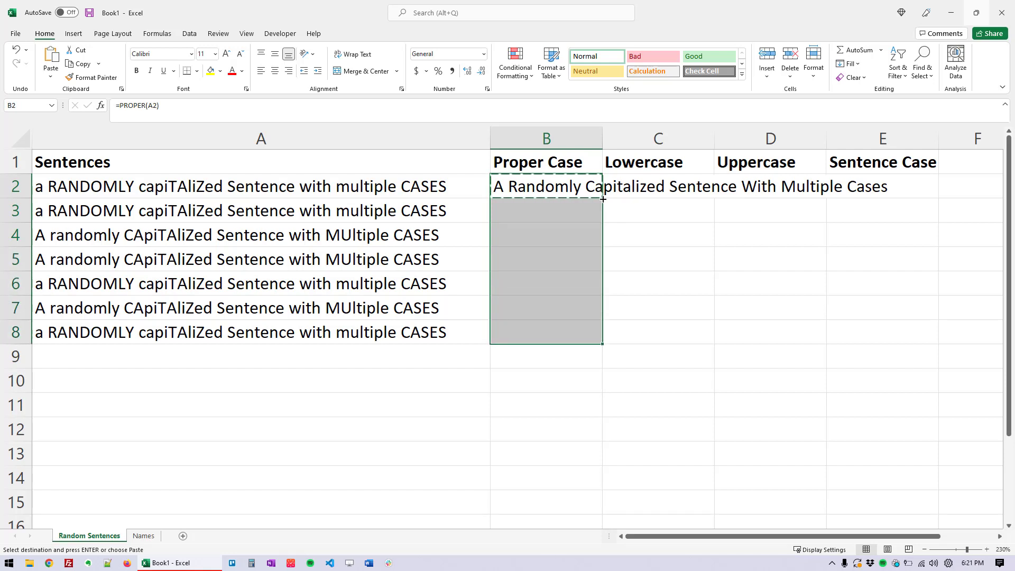
Fill the PROPER formula from B2 down through B8
{"action": "left_click", "coordinate": [592, 188]}
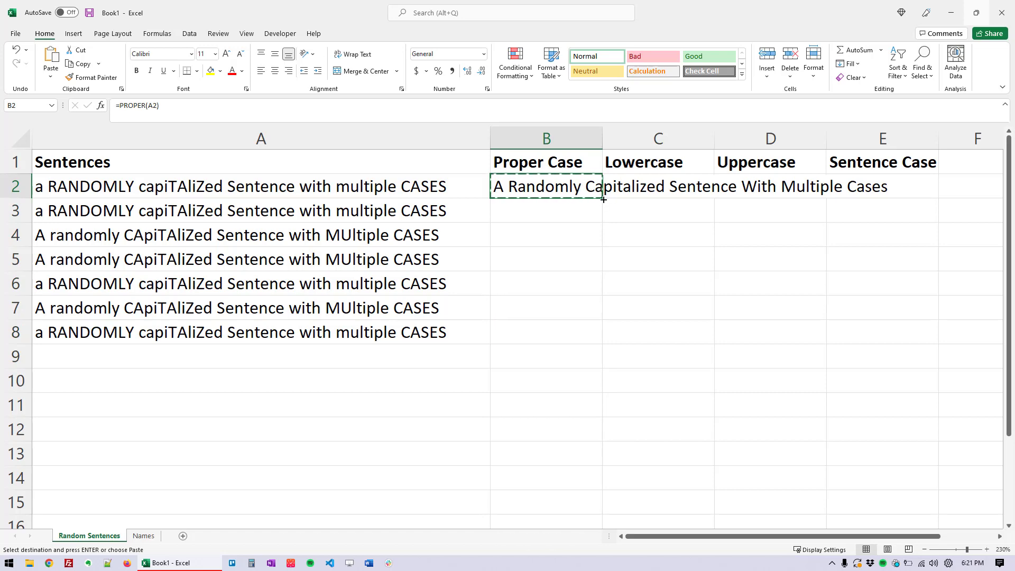
{"action": "double_click", "coordinate": [603, 199]}
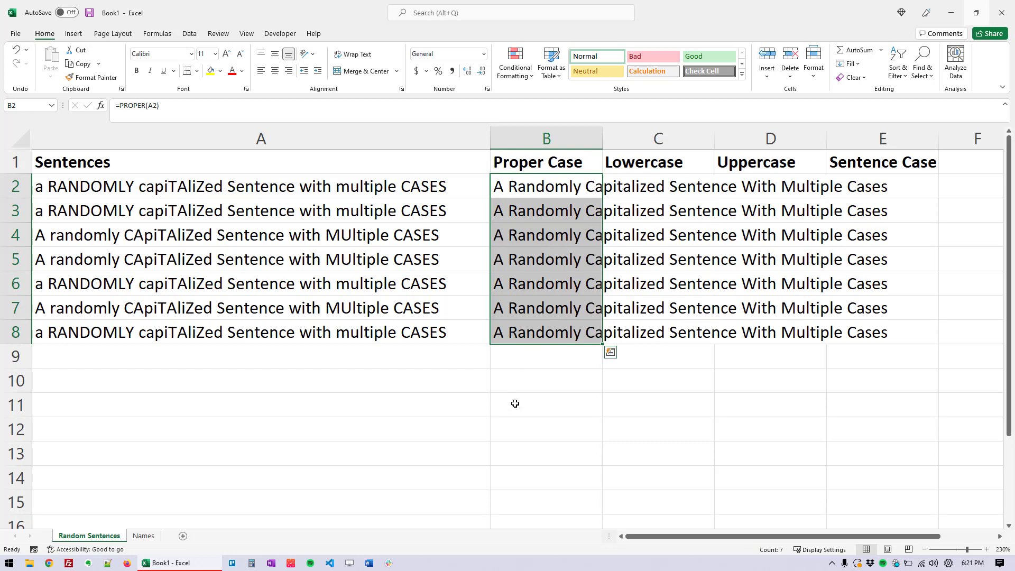
Examine which source cells the filled PROPER formulas in B5, B6 and B7 refer to, and look at A2
{"action": "left_click", "coordinate": [558, 259]}
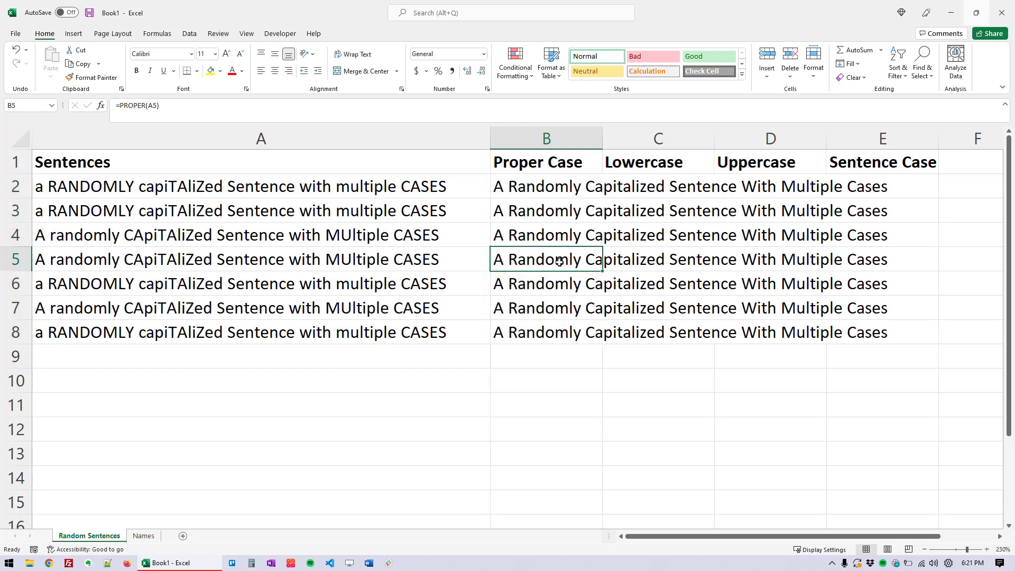
{"action": "left_click_drag", "start_coordinate": [183, 105], "coordinate": [105, 105]}
{"action": "left_click", "coordinate": [159, 105]}
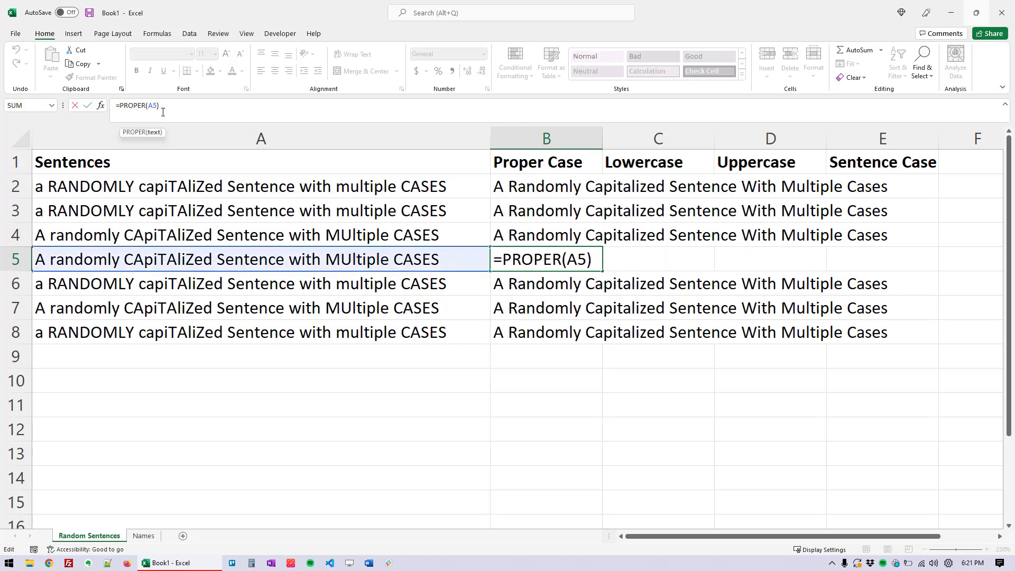
{"action": "left_click_drag", "start_coordinate": [157, 106], "coordinate": [148, 106]}
{"action": "key", "text": "Escape"}
{"action": "key", "text": "Down"}
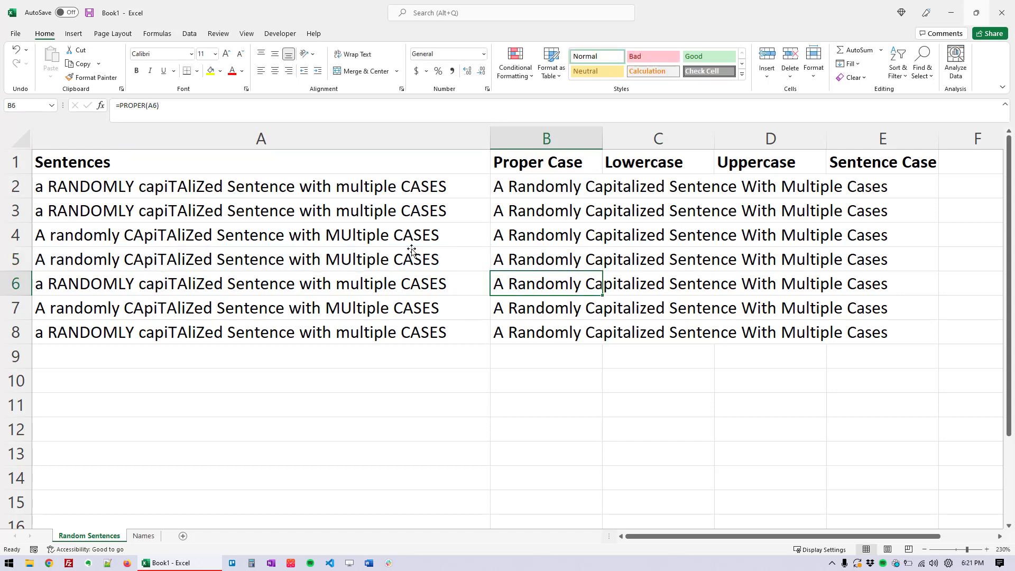
{"action": "key", "text": "F2"}
{"action": "key", "text": "Escape"}
{"action": "key", "text": "Down"}
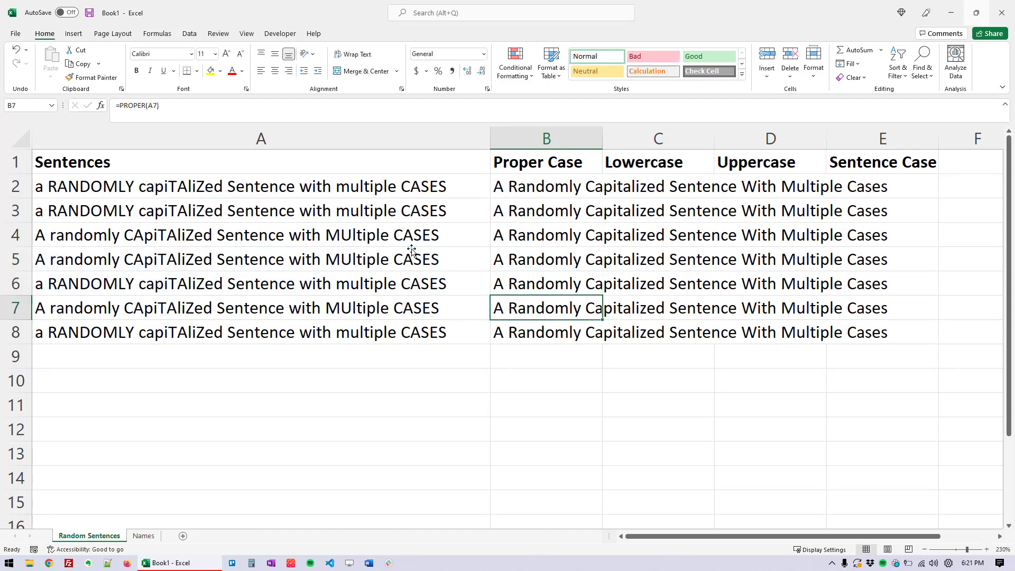
{"action": "left_click", "coordinate": [431, 185]}
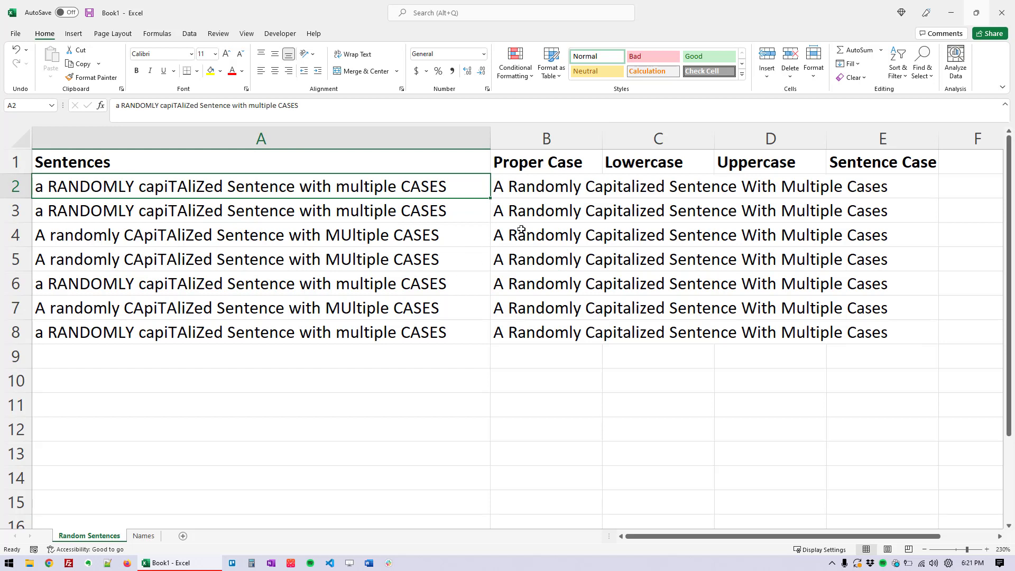
Enter =LOWER(A2) in C2 under Lowercase and fill the formula down through C8
{"action": "left_click", "coordinate": [627, 185]}
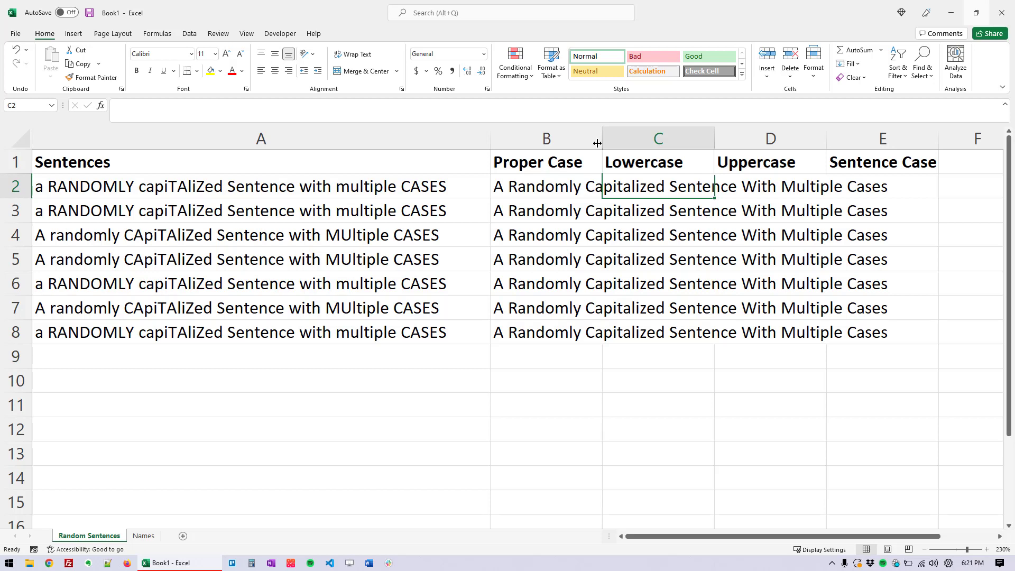
{"action": "left_click", "coordinate": [573, 114]}
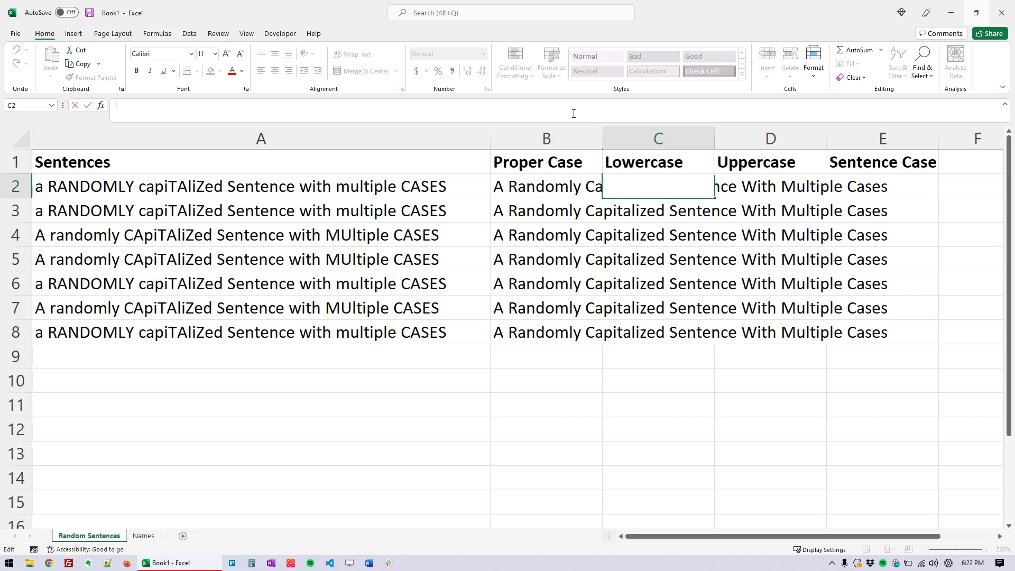
{"action": "type", "text": "="}
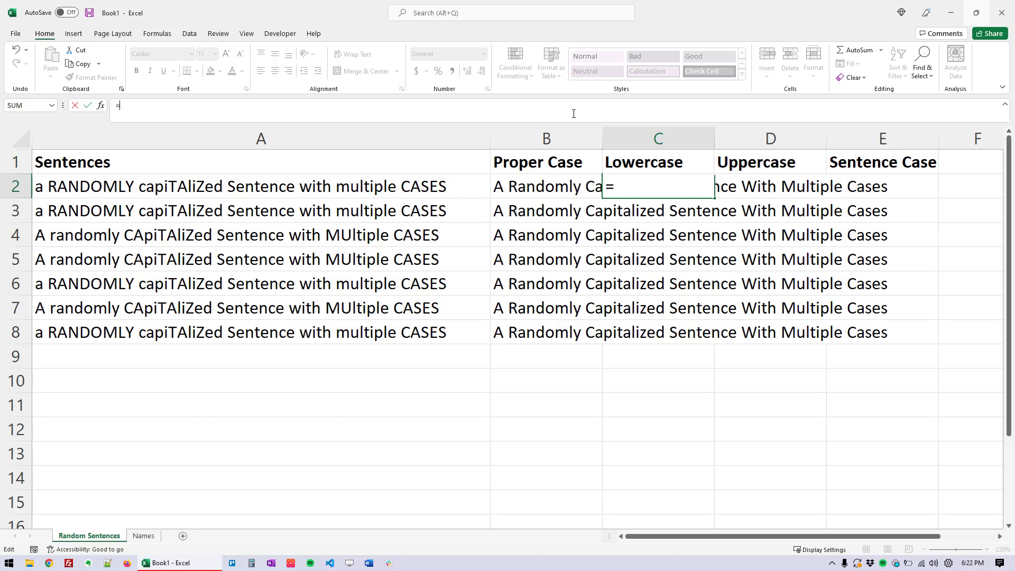
{"action": "type", "text": "lower"}
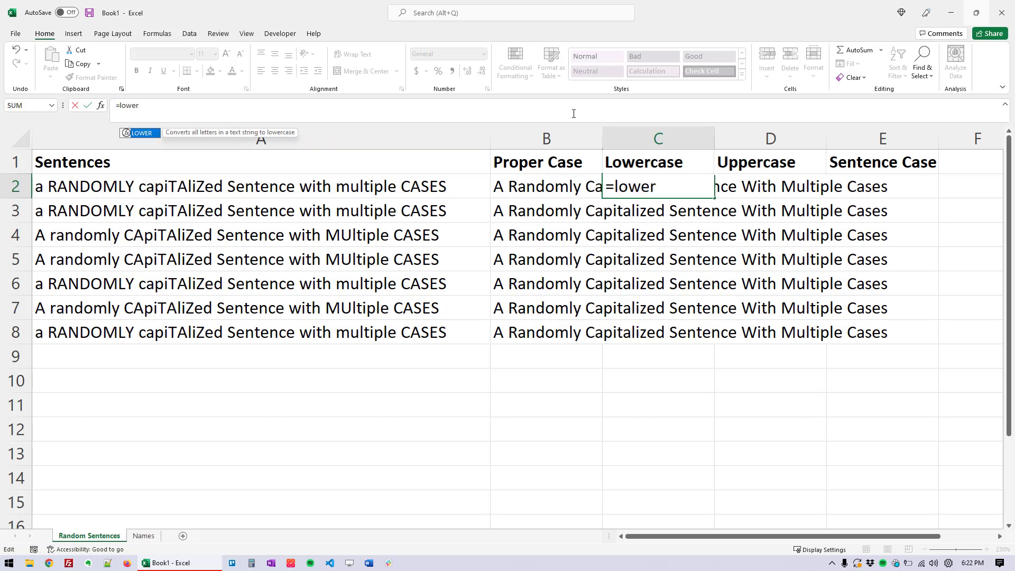
{"action": "key", "text": "Tab"}
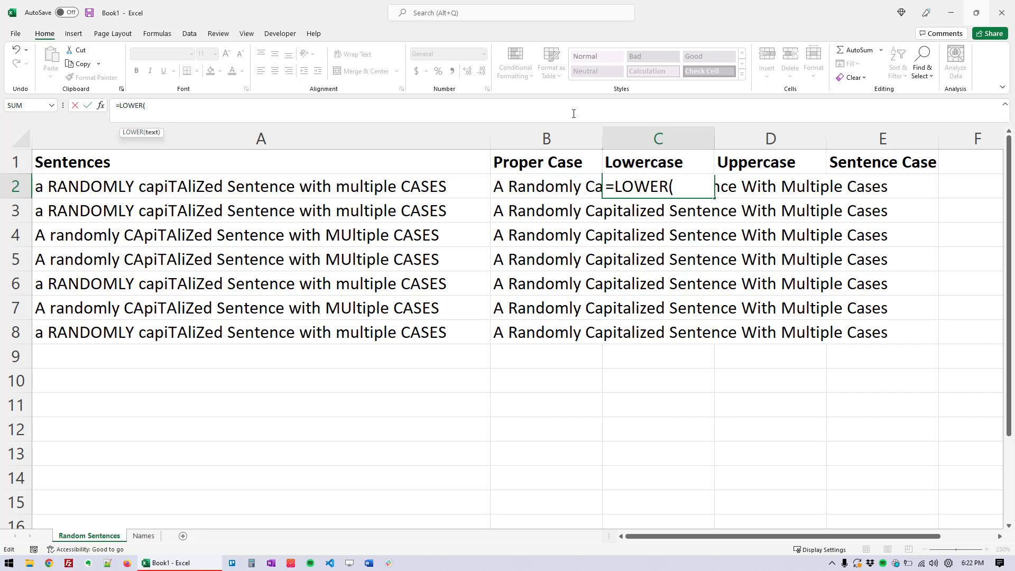
{"action": "left_click", "coordinate": [452, 184]}
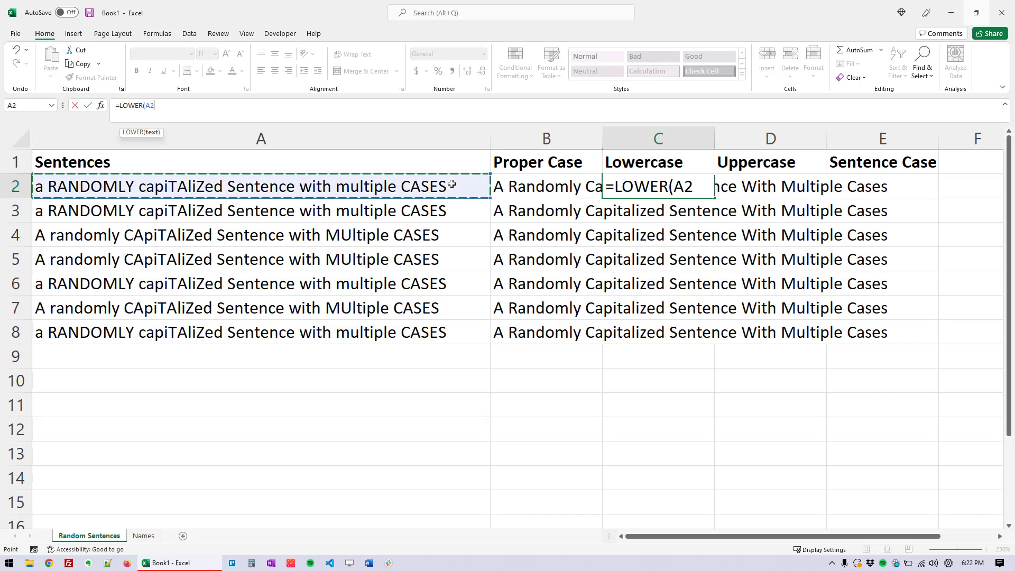
{"action": "type", "text": ")"}
{"action": "key", "text": "Return"}
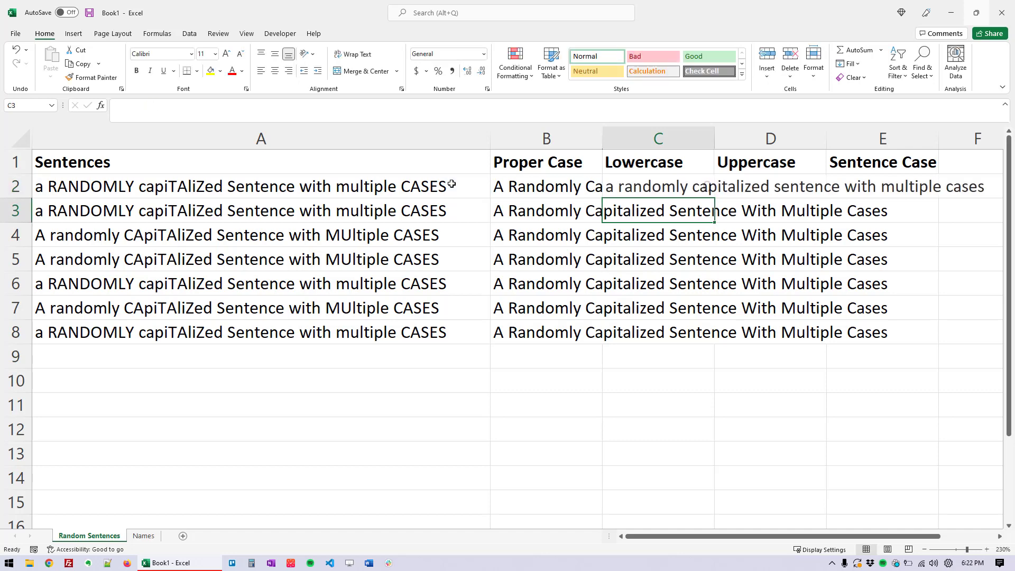
{"action": "key", "text": "Up"}
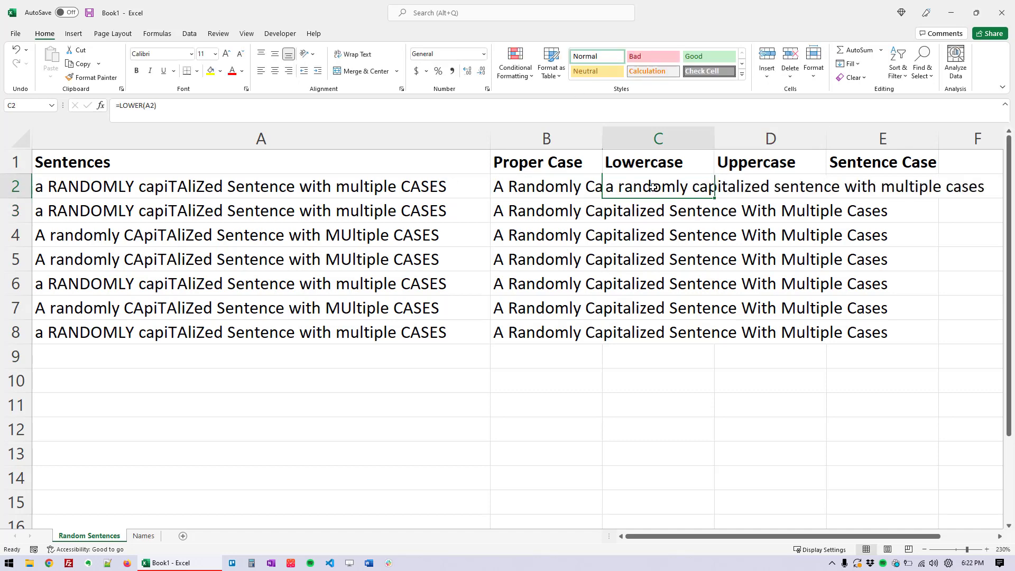
{"action": "double_click", "coordinate": [713, 196]}
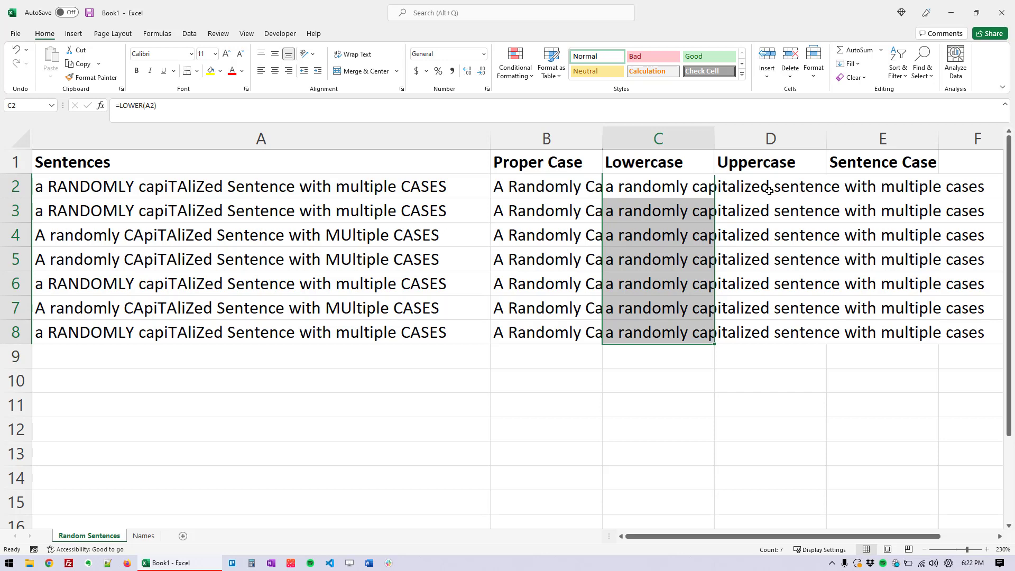
Enter =UPPER(A2) in D2 under Uppercase and fill the formula down through D8
{"action": "left_click", "coordinate": [768, 191]}
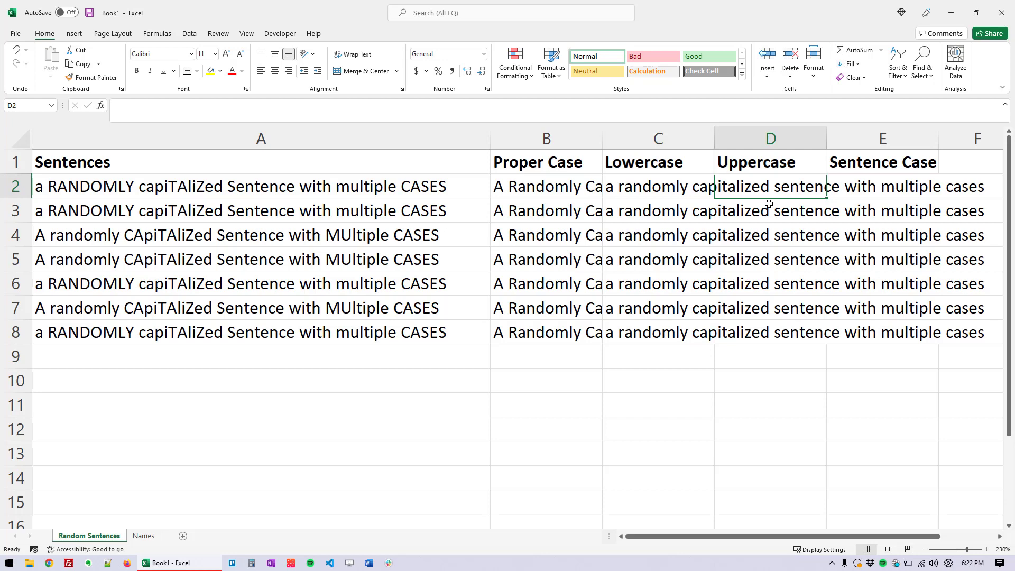
{"action": "type", "text": "=upp"}
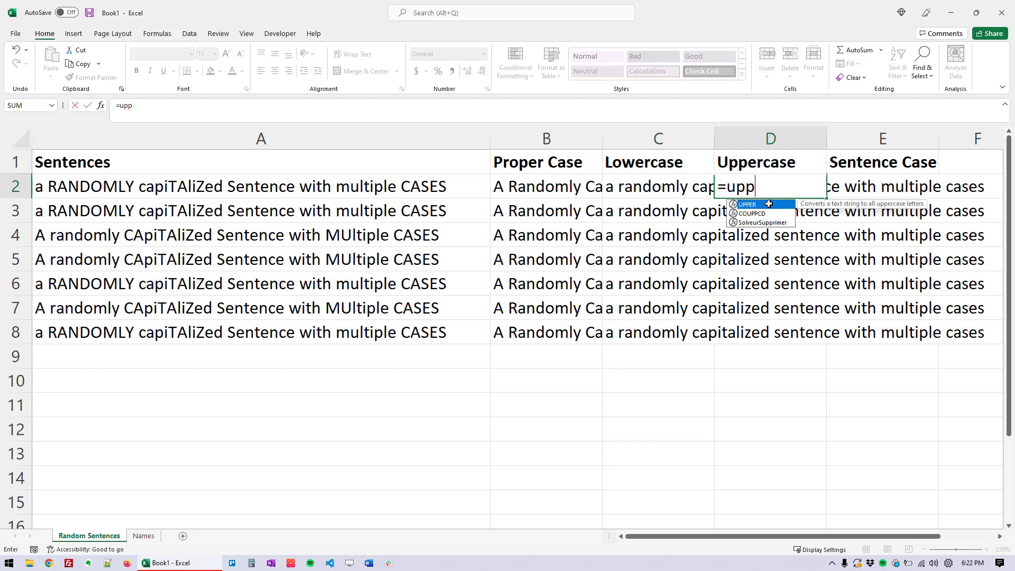
{"action": "double_click", "coordinate": [769, 204]}
{"action": "left_click", "coordinate": [438, 182]}
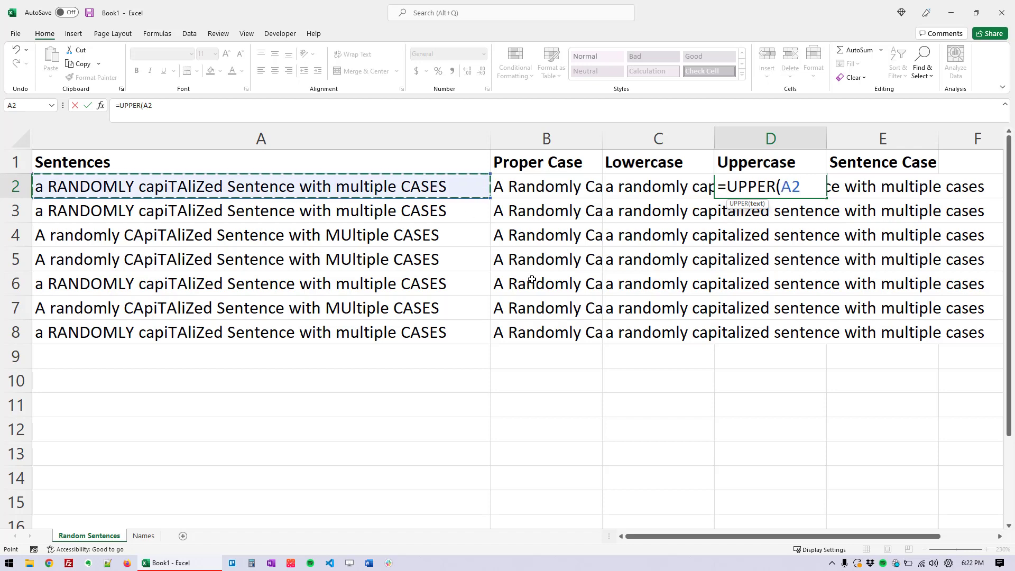
{"action": "type", "text": ")"}
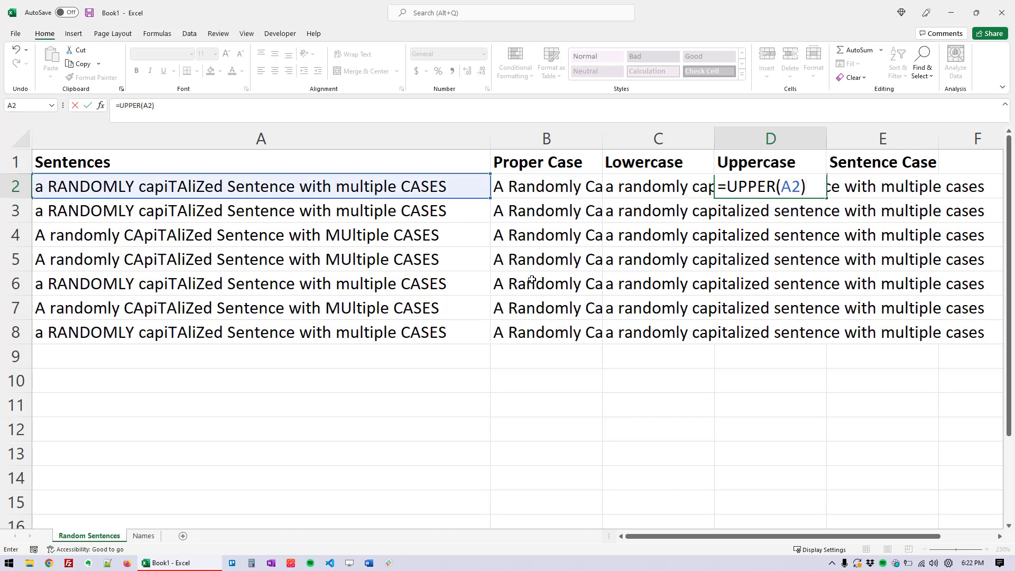
{"action": "key", "text": "Return"}
{"action": "key", "text": "Up"}
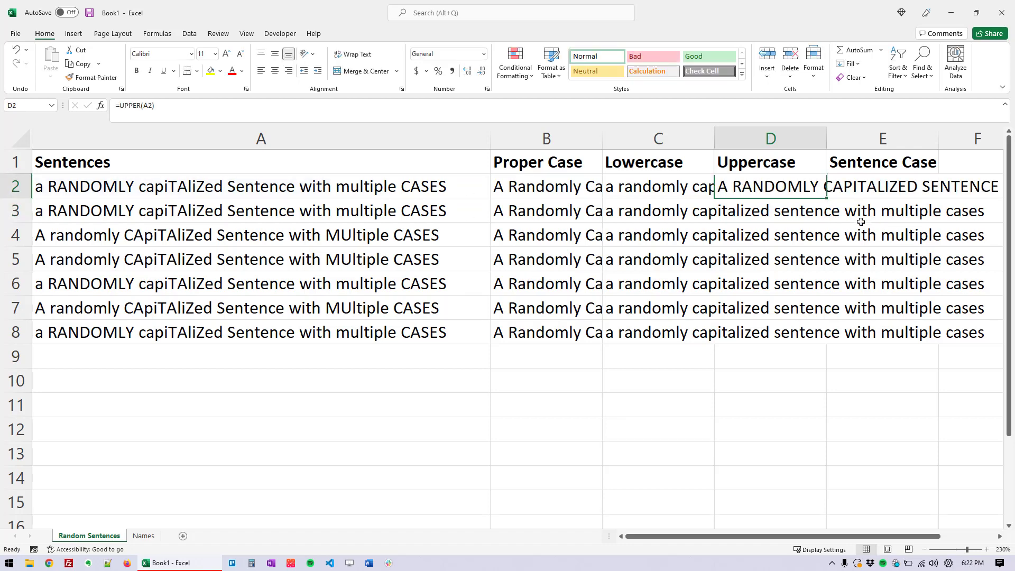
{"action": "double_click", "coordinate": [826, 198]}
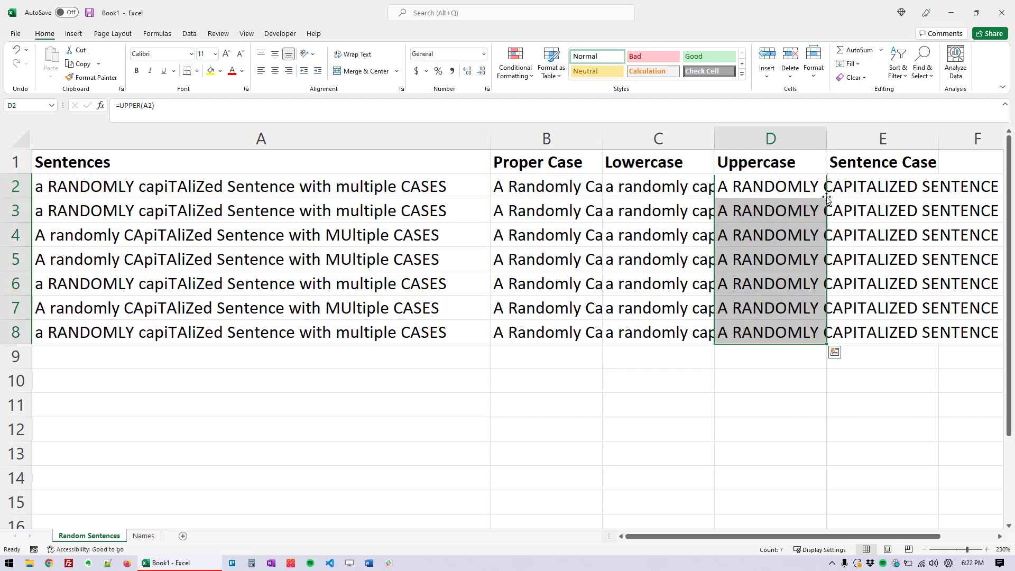
{"action": "left_click", "coordinate": [812, 408]}
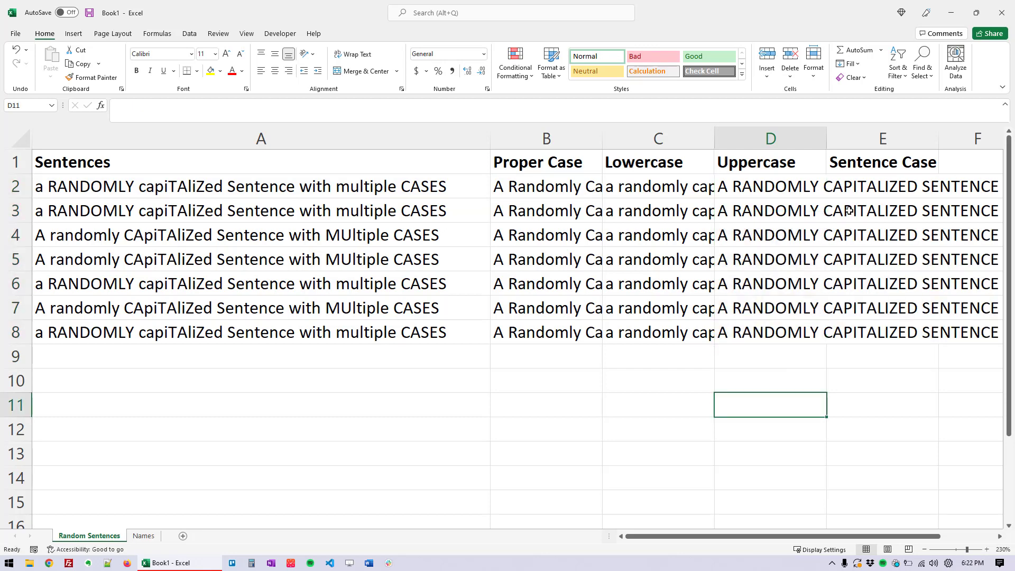
Start a formula in E2 under Sentence Case
{"action": "left_click", "coordinate": [847, 186]}
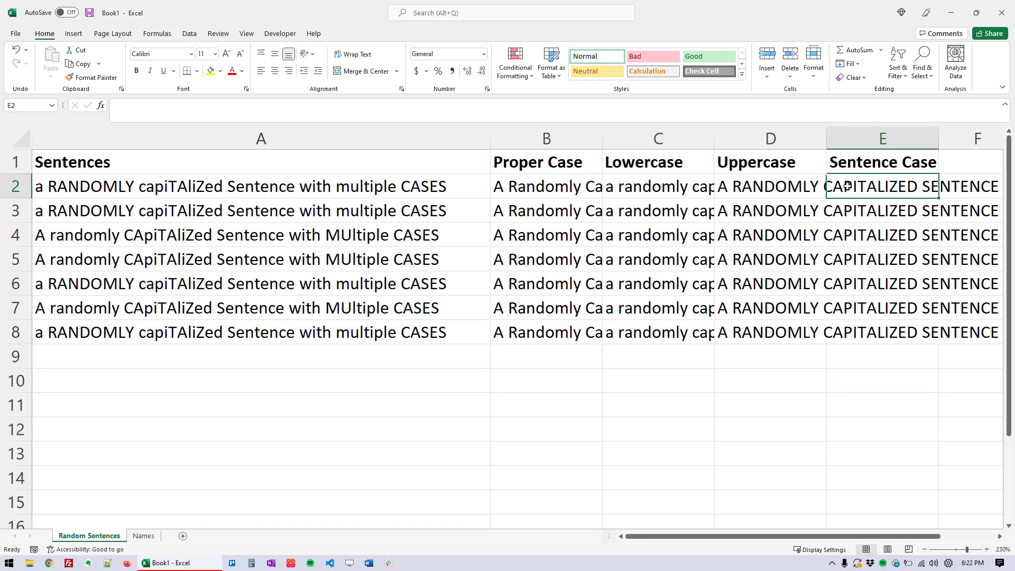
{"action": "left_click", "coordinate": [759, 112]}
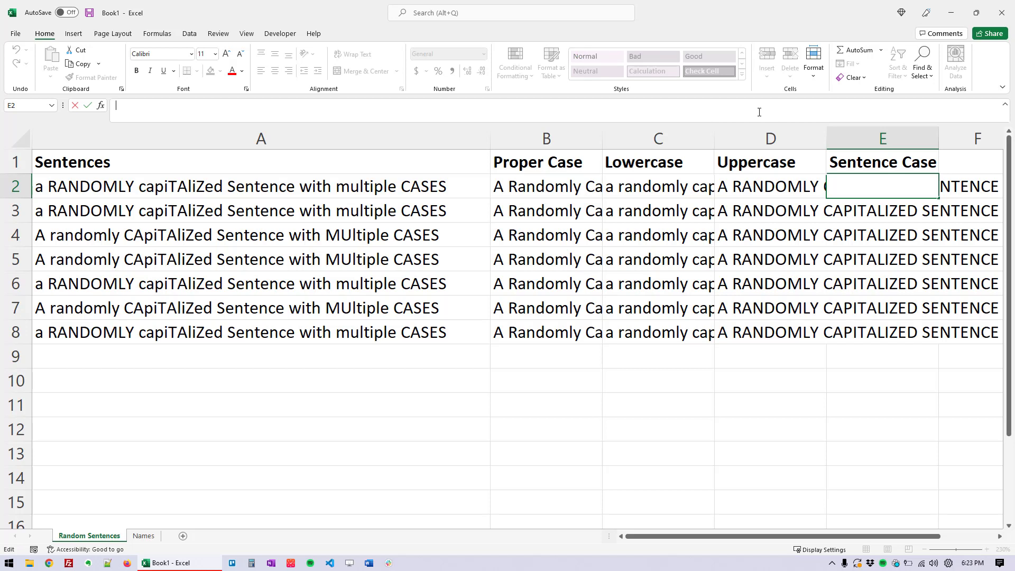
{"action": "type", "text": "="}
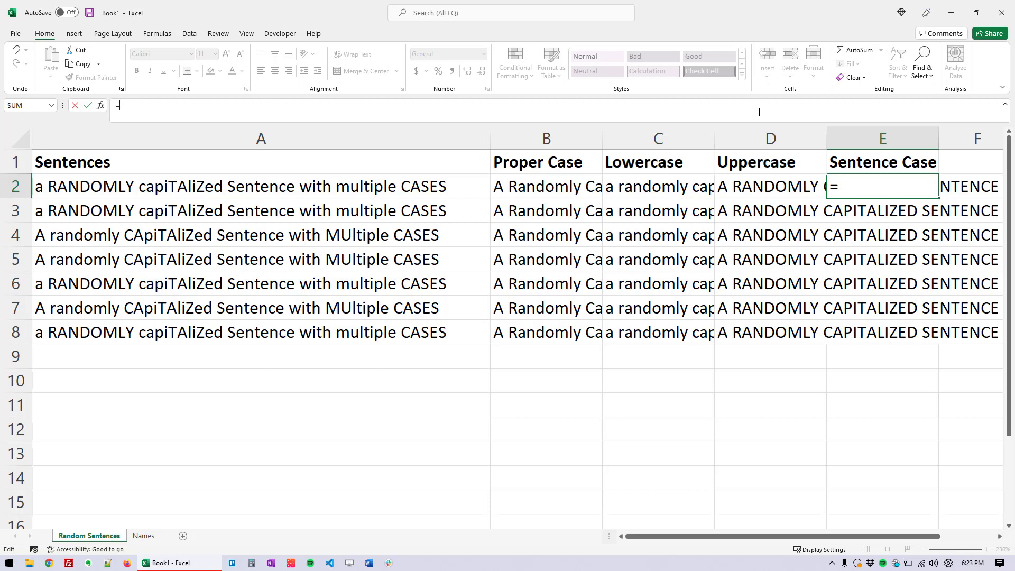
{"action": "type", "text": "lower"}
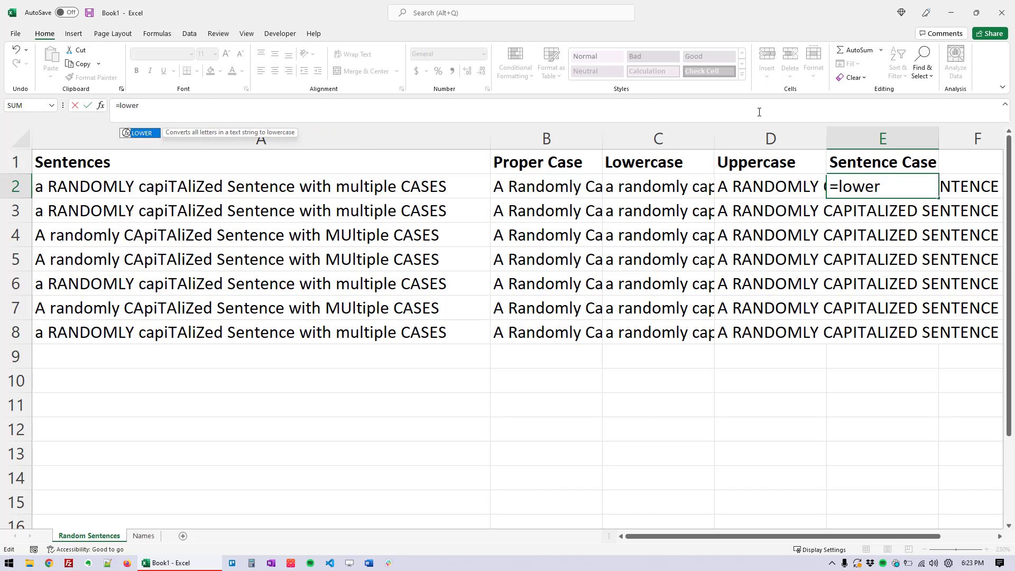
{"action": "key", "text": "Tab"}
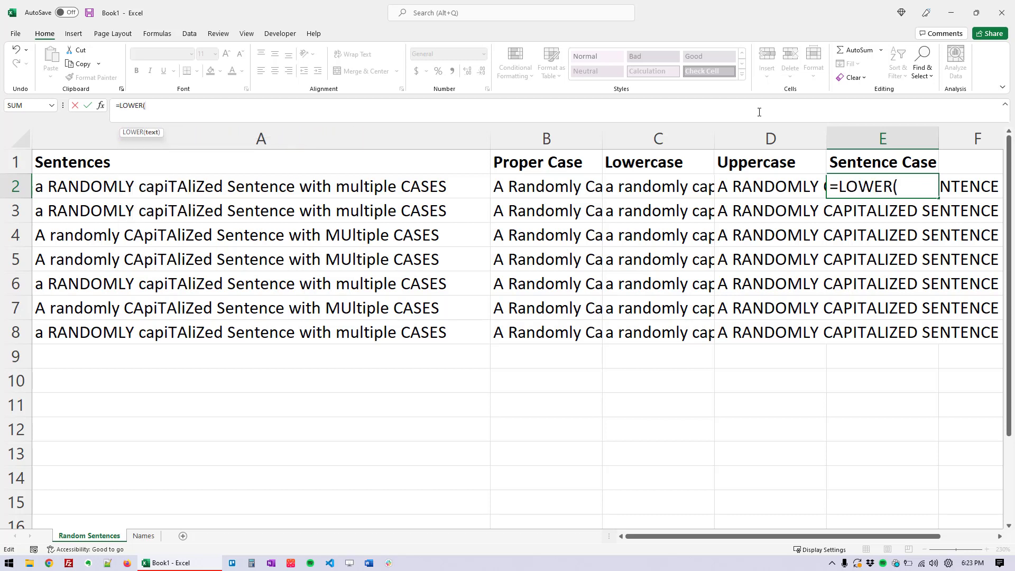
{"action": "key", "text": "BackSpace"}
{"action": "key", "text": "BackSpace"}
{"action": "key", "text": "BackSpace"}
{"action": "key", "text": "BackSpace"}
{"action": "key", "text": "BackSpace"}
{"action": "key", "text": "BackSpace"}
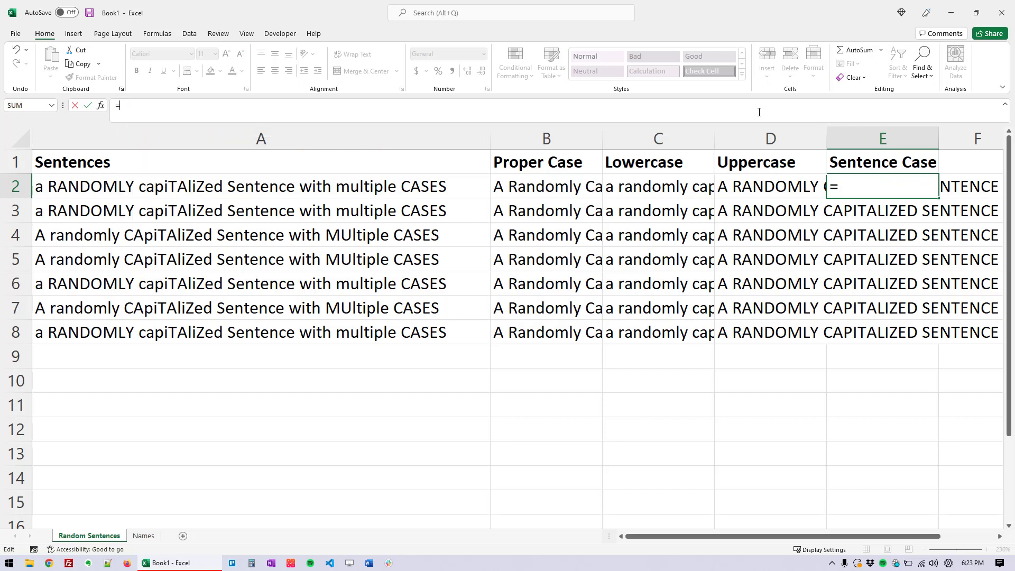
{"action": "type", "text": "u"}
{"action": "key", "text": "BackSpace"}
Build the first part of the E2 formula as =UPPER(LEFT(A2,1)) to capitalize the sentence's first letter
{"action": "type", "text": "upper"}
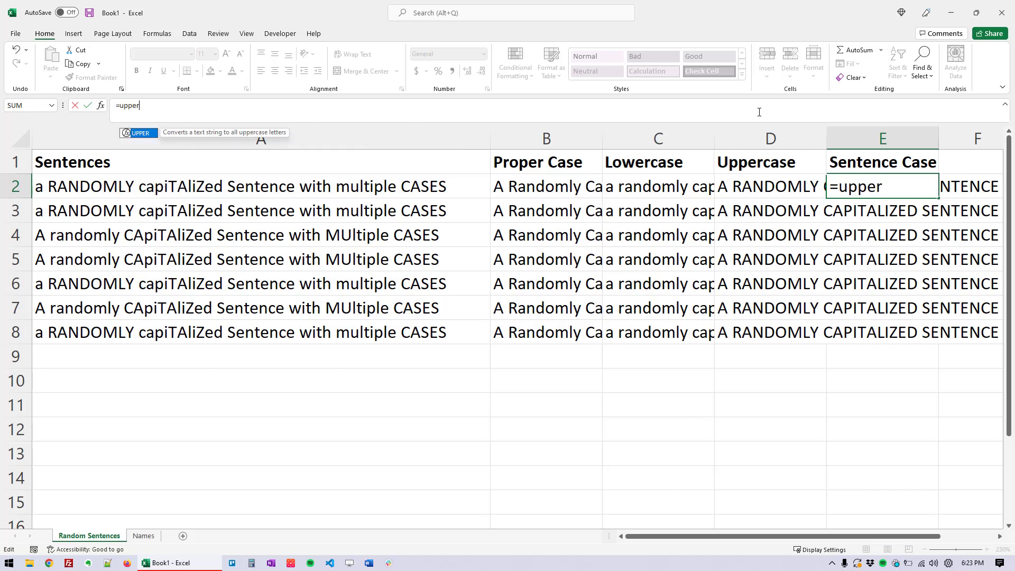
{"action": "key", "text": "Tab"}
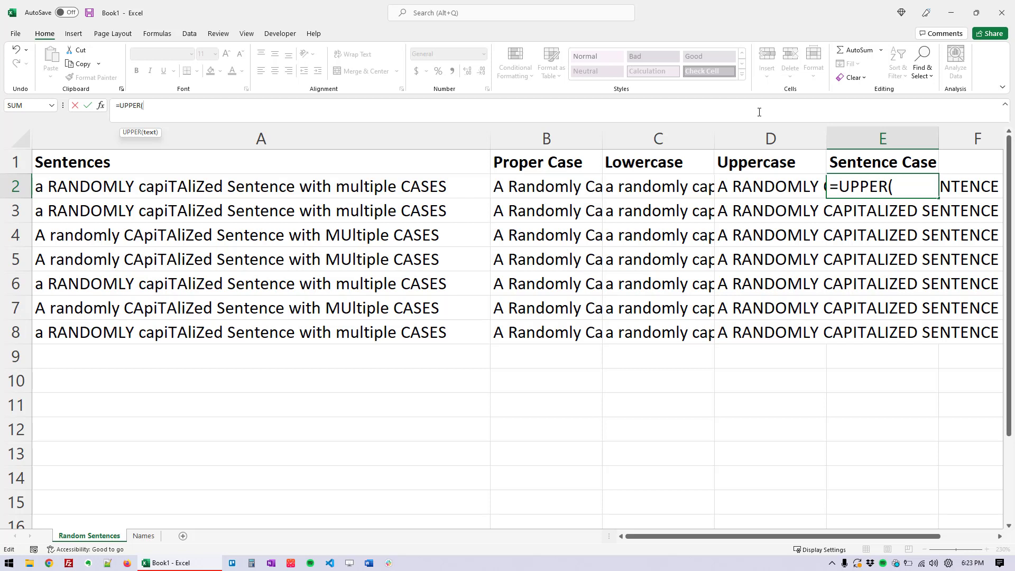
{"action": "type", "text": "left"}
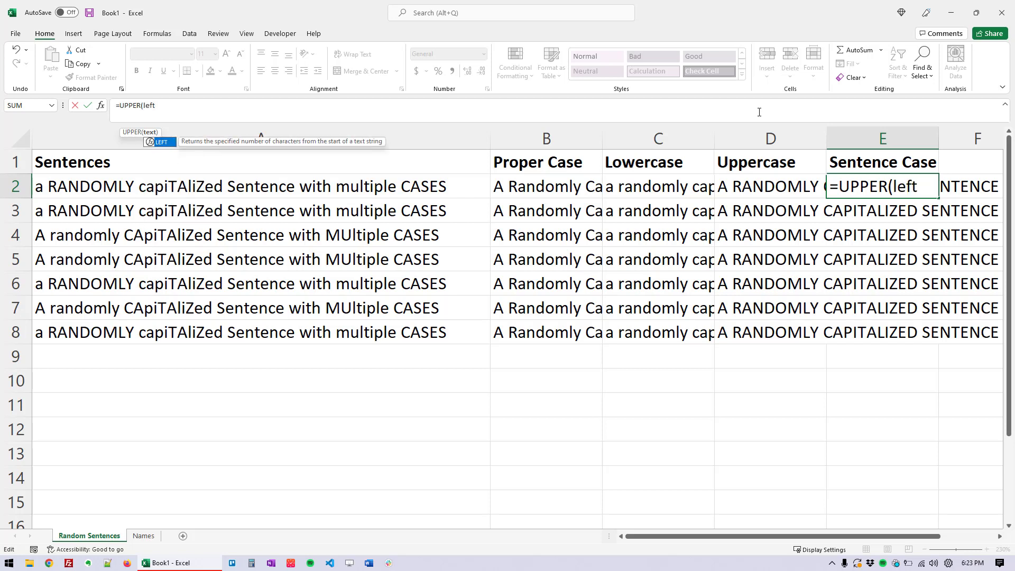
{"action": "key", "text": "Tab"}
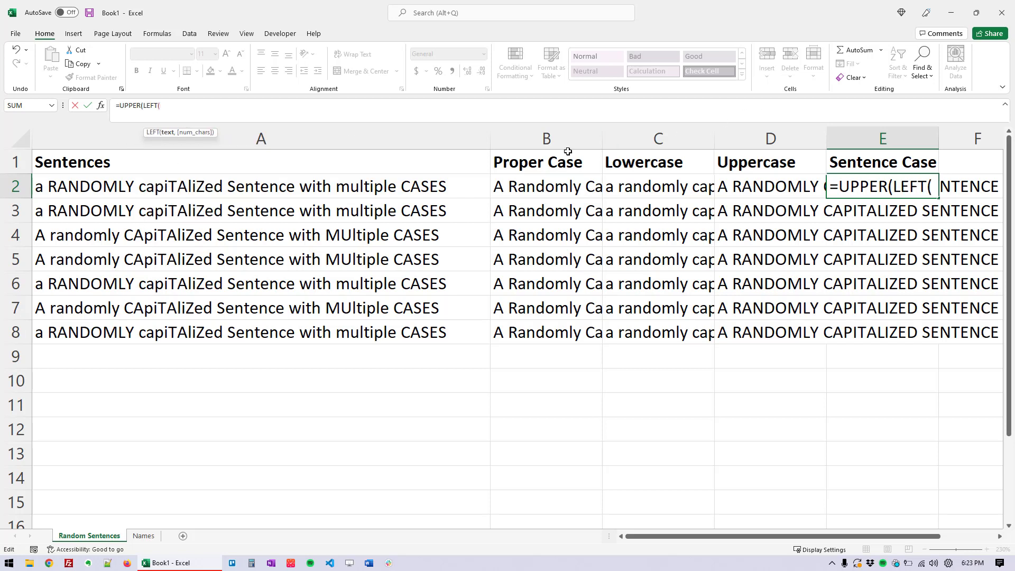
{"action": "left_click", "coordinate": [237, 186]}
{"action": "type", "text": ","}
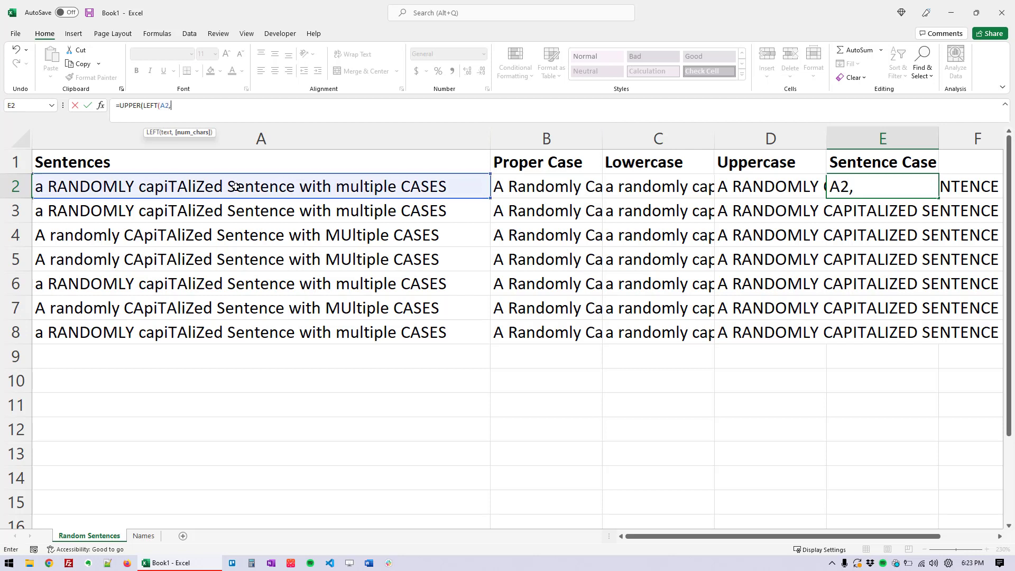
{"action": "type", "text": "1))"}
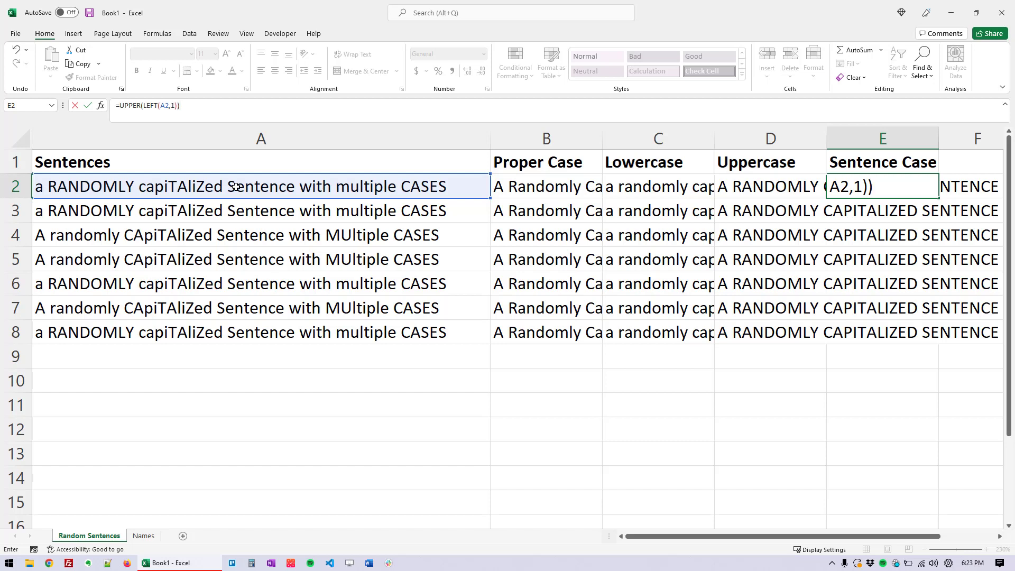
Complete the E2 formula by appending &LOWER(RIGHT(A2,LEN(A2)-1)) and fill it down through E8
{"action": "type", "text": "&lower"}
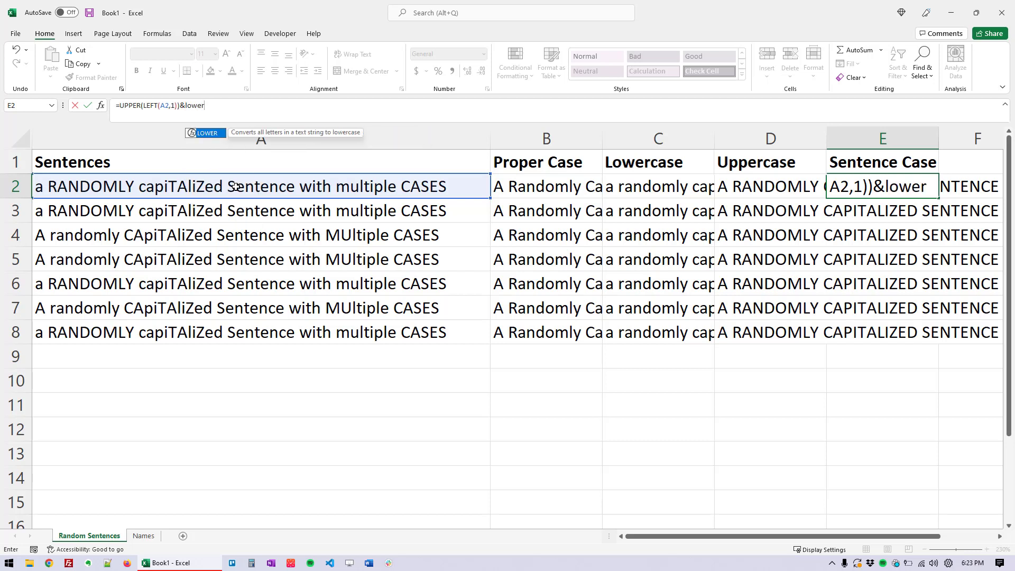
{"action": "key", "text": "Tab"}
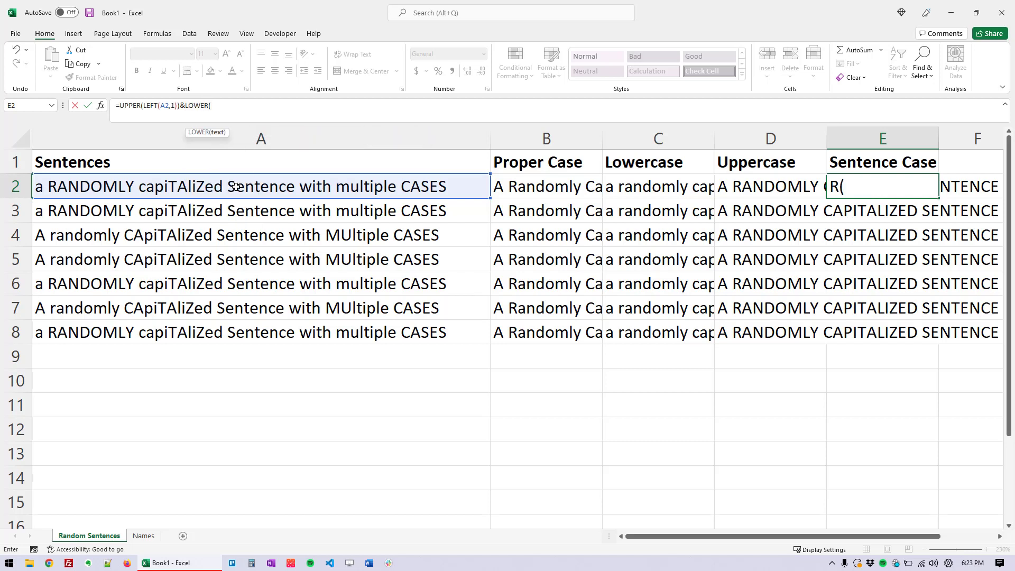
{"action": "type", "text": "right"}
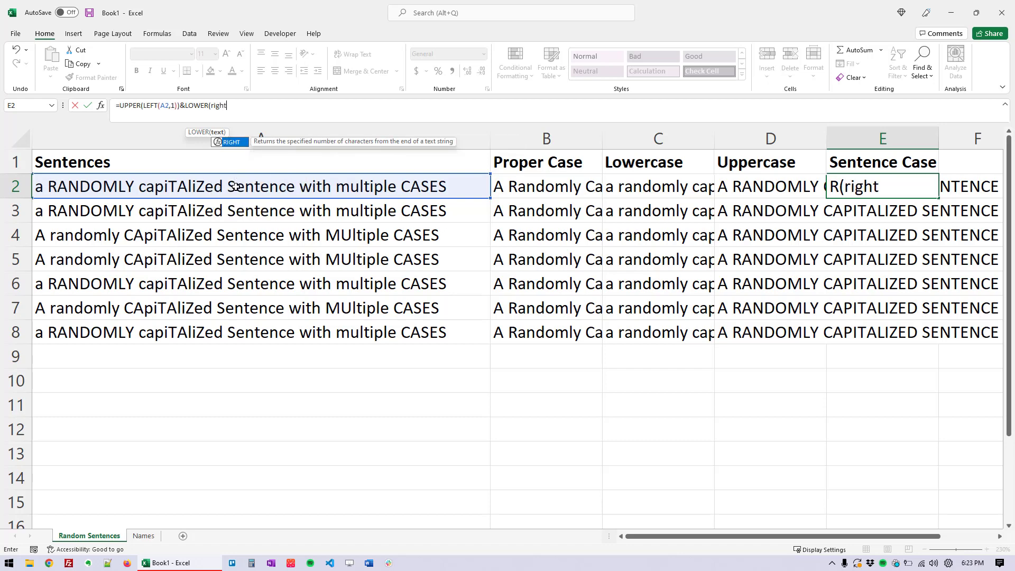
{"action": "key", "text": "Tab"}
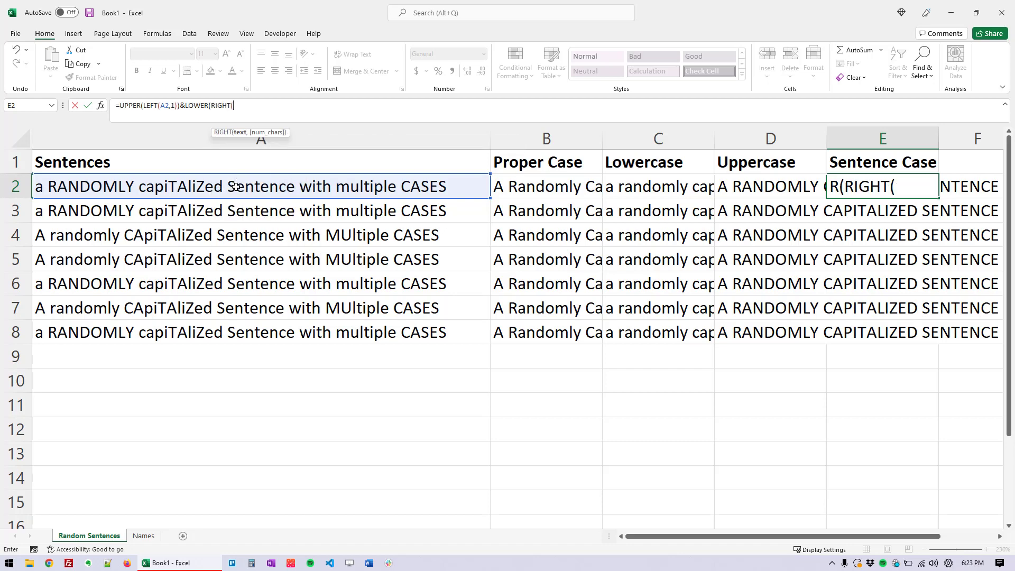
{"action": "left_click", "coordinate": [265, 190]}
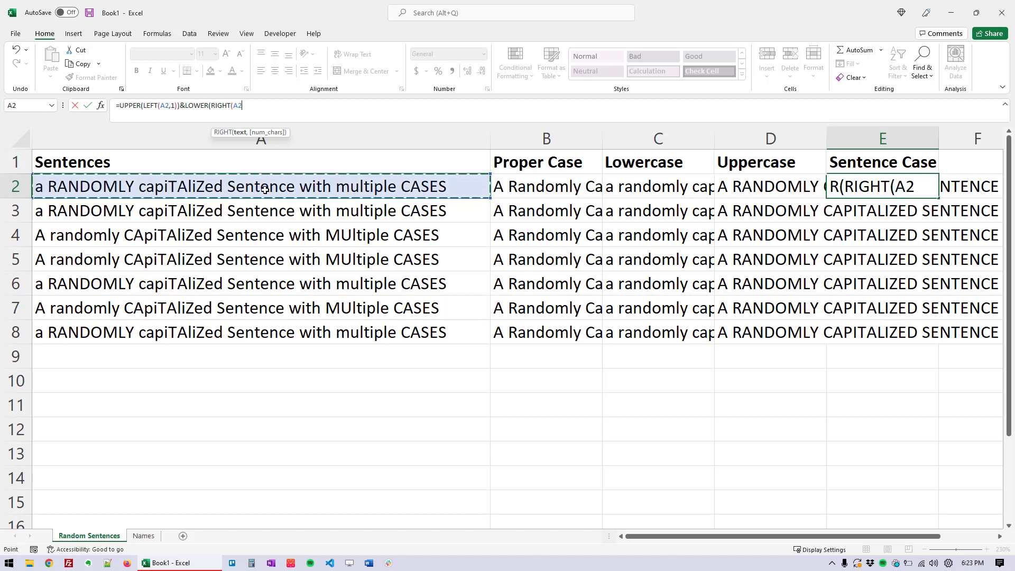
{"action": "type", "text": ",len"}
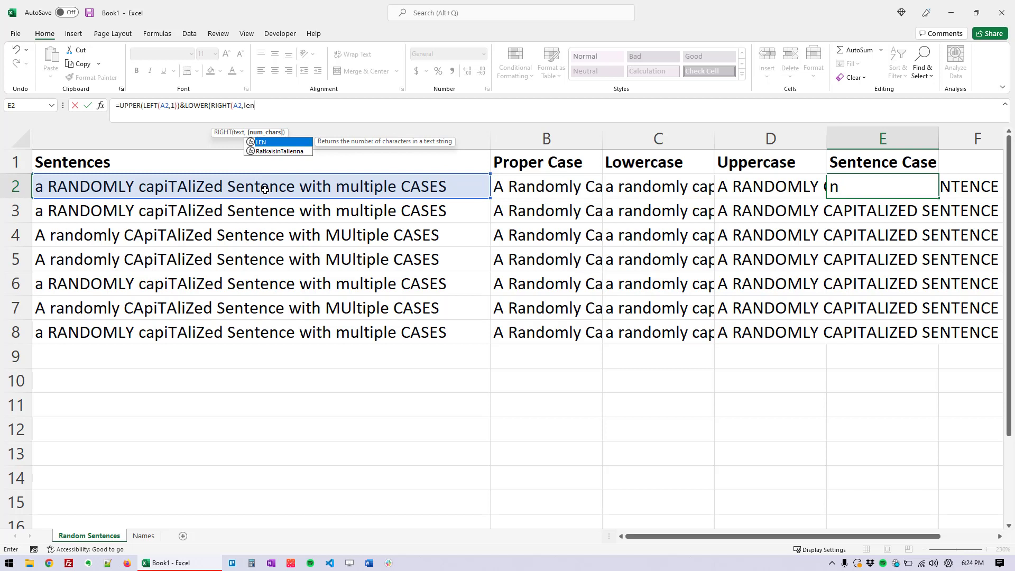
{"action": "key", "text": "Tab"}
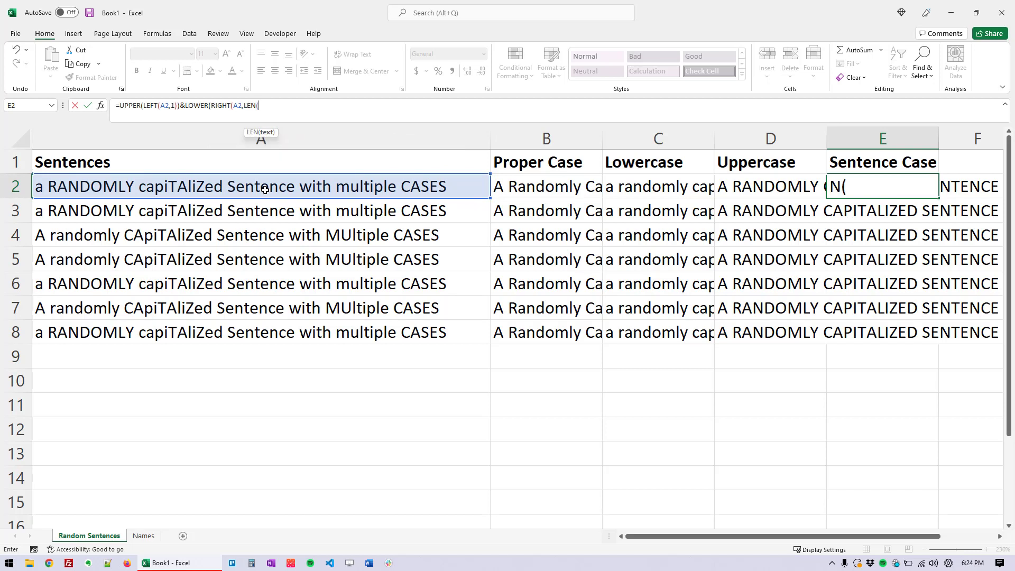
{"action": "left_click", "coordinate": [265, 189]}
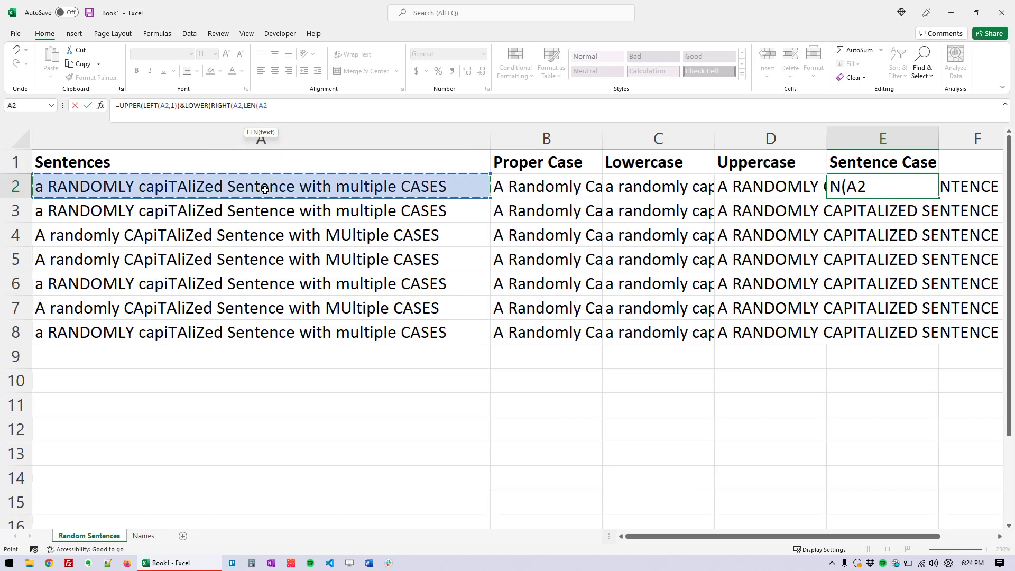
{"action": "type", "text": ")"}
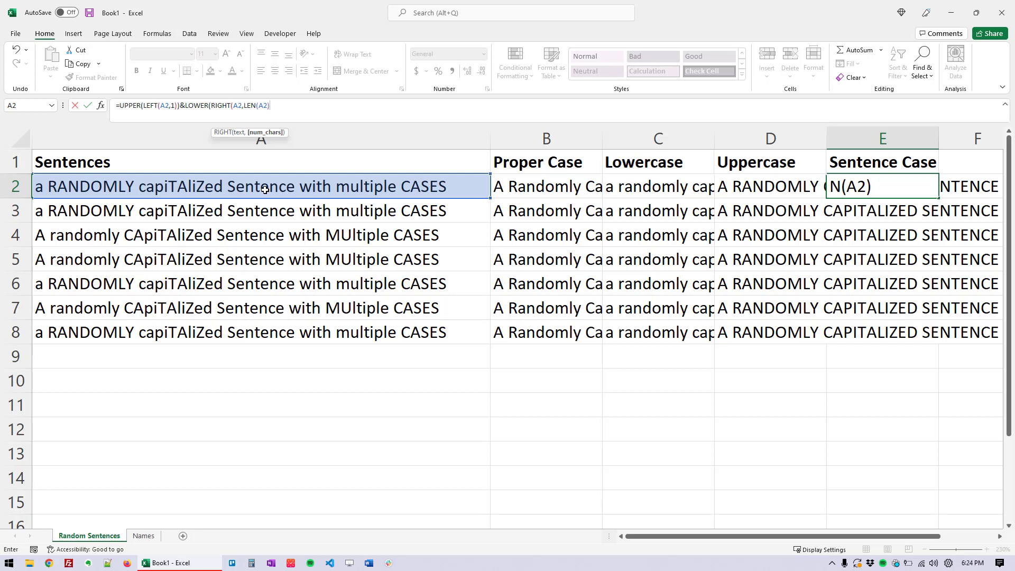
{"action": "type", "text": "-1)))"}
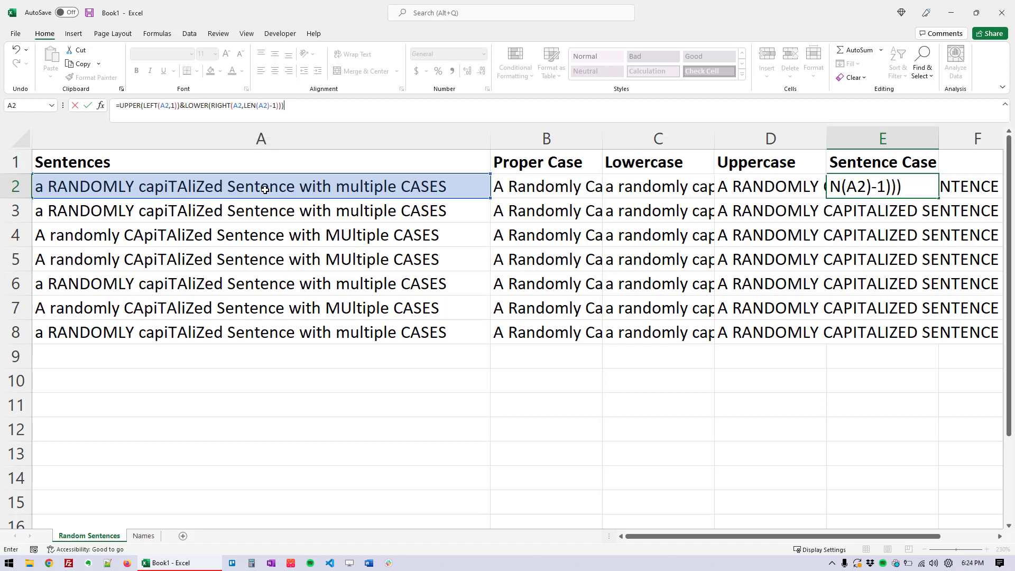
{"action": "key", "text": "Return"}
{"action": "key", "text": "Return"}
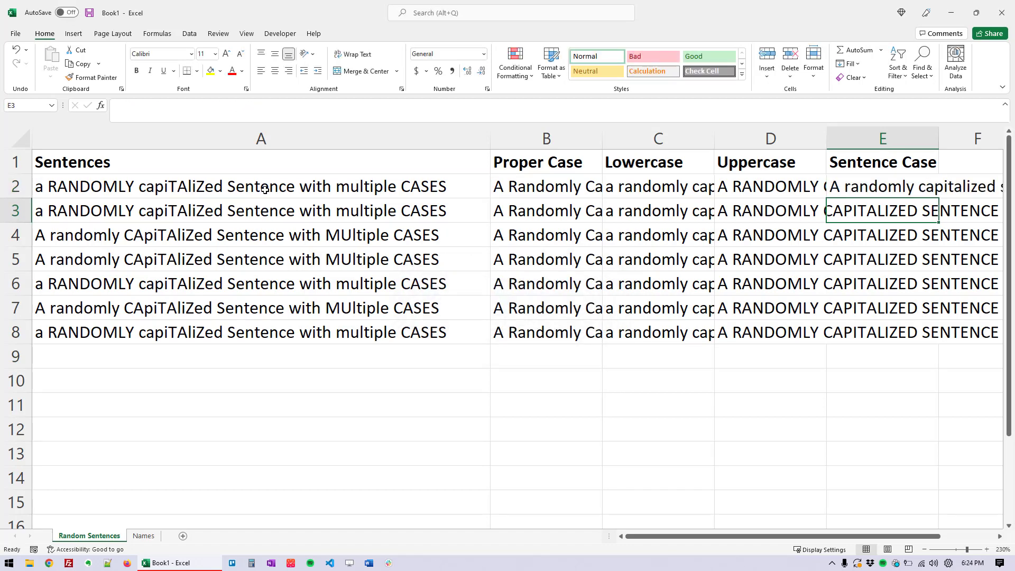
{"action": "key", "text": "Up"}
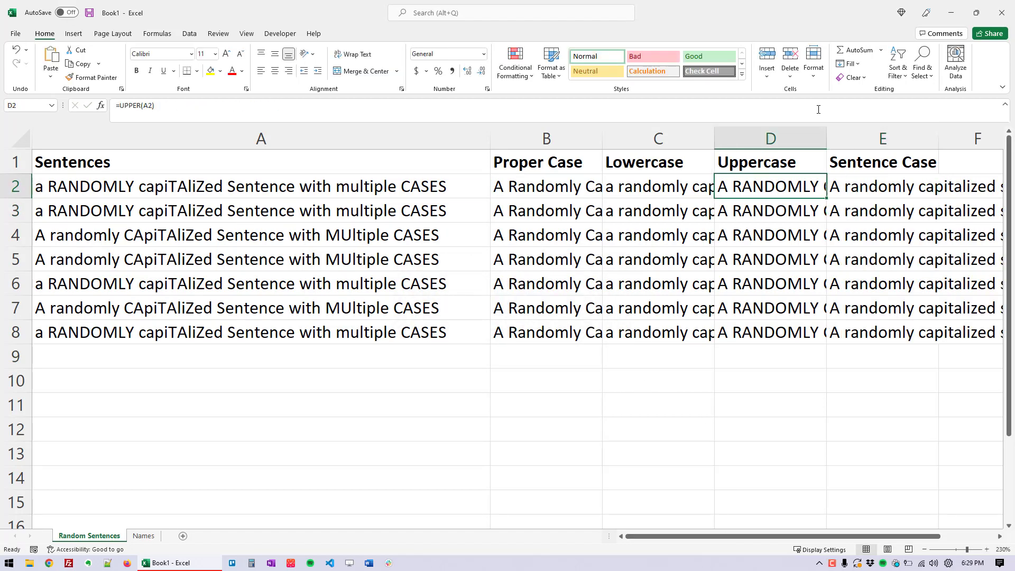
Review the row 2 formulas under Proper Case, Lowercase, Uppercase and Sentence Case
{"action": "key", "text": "Left"}
{"action": "key", "text": "Left"}
{"action": "key", "text": "Left"}
{"action": "key", "text": "Right"}
{"action": "key", "text": "Right"}
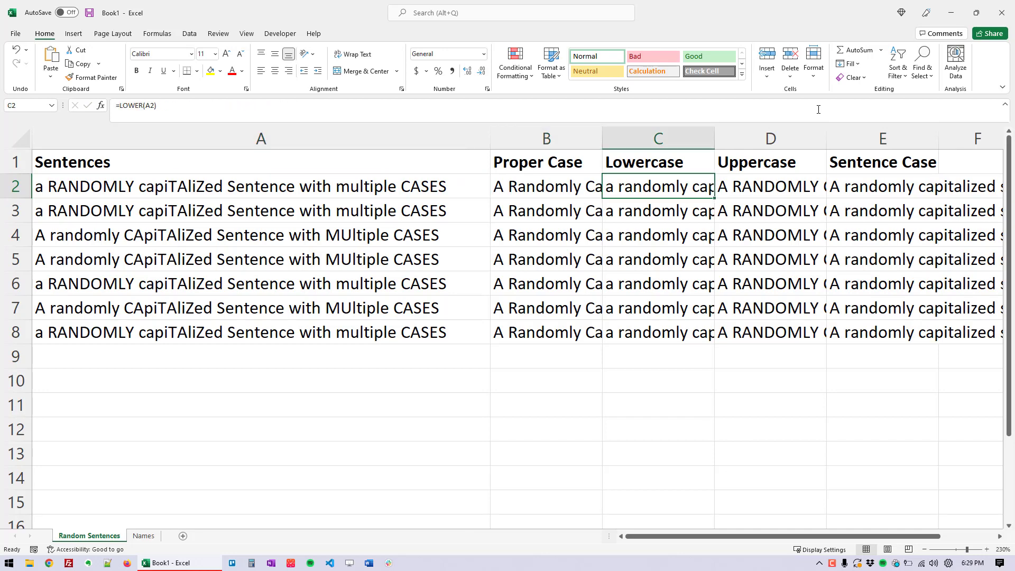
{"action": "key", "text": "Right"}
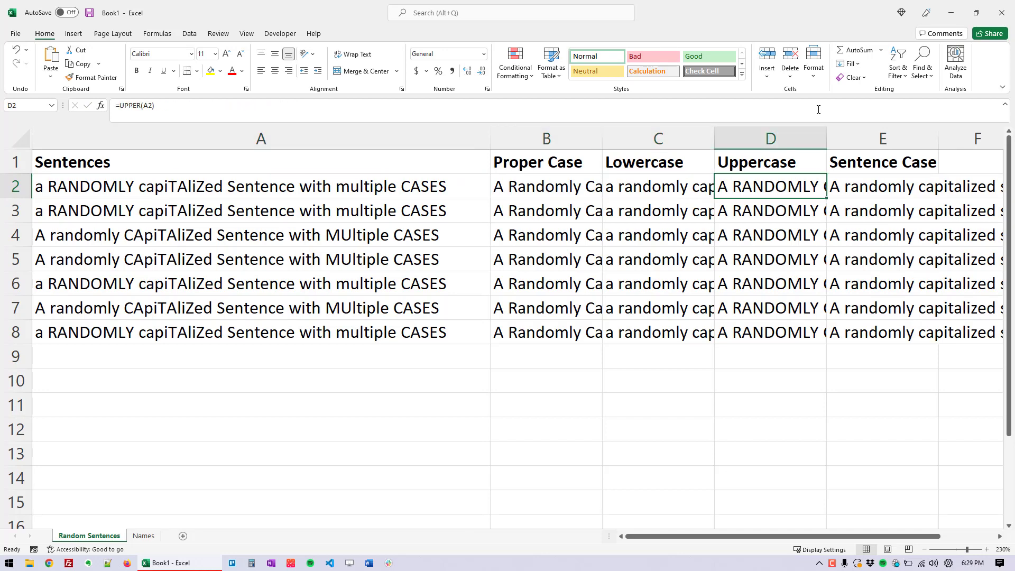
{"action": "key", "text": "Right"}
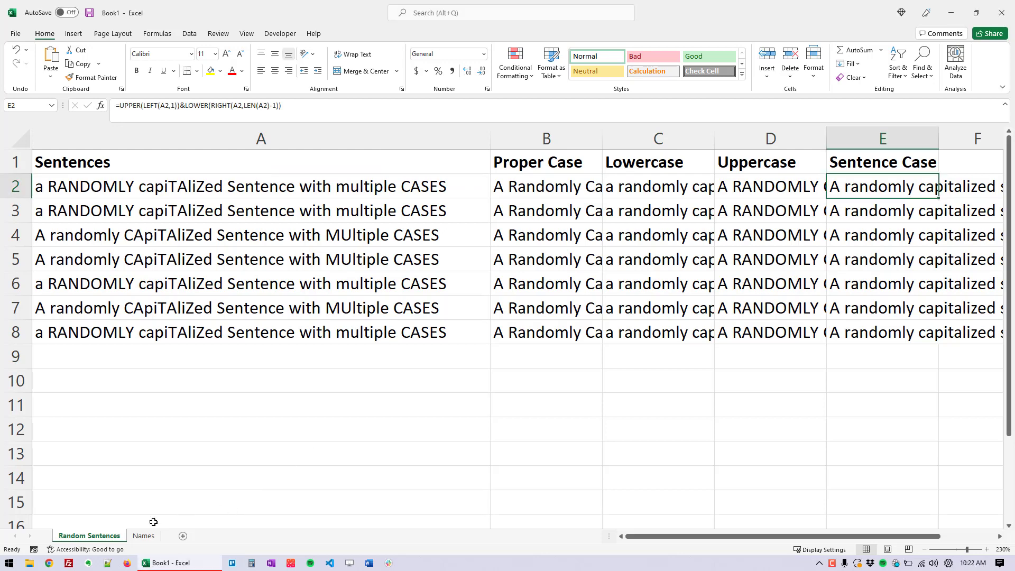
On the Names sheet, join first and last name with a space by entering =A2&" "&B2 in C2 under Full Name
{"action": "left_click", "coordinate": [143, 535]}
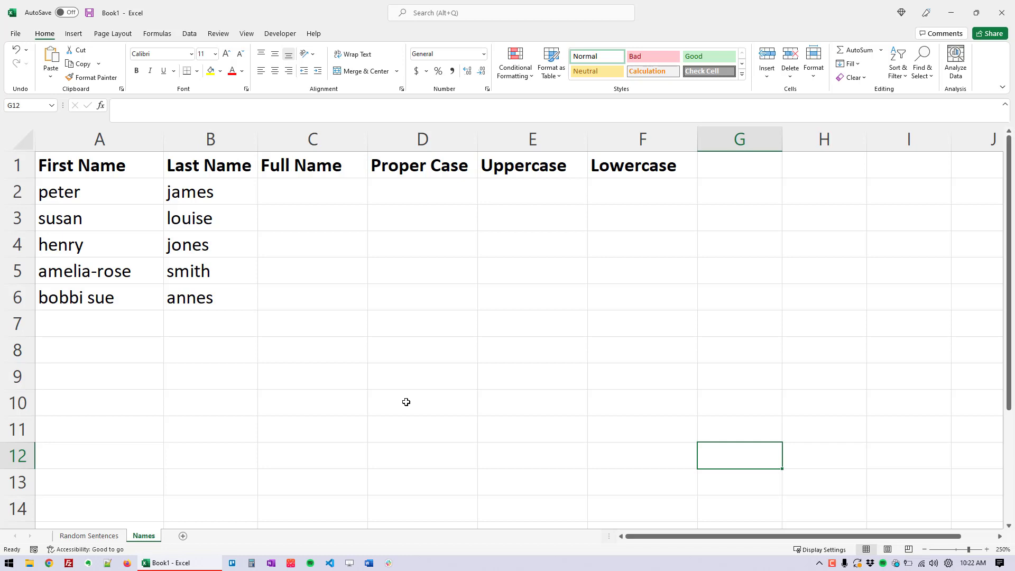
{"action": "left_click", "coordinate": [310, 193]}
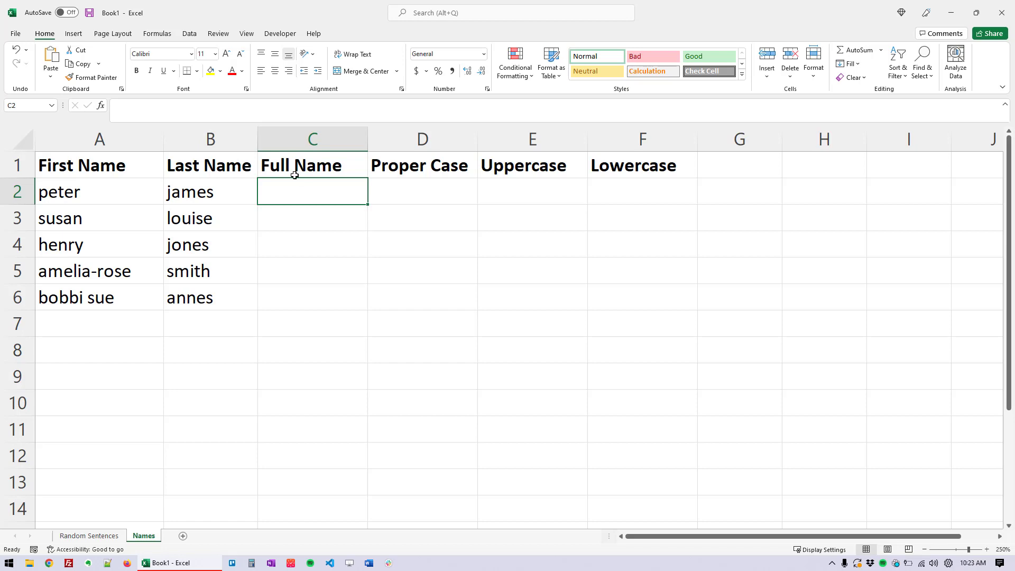
{"action": "type", "text": "="}
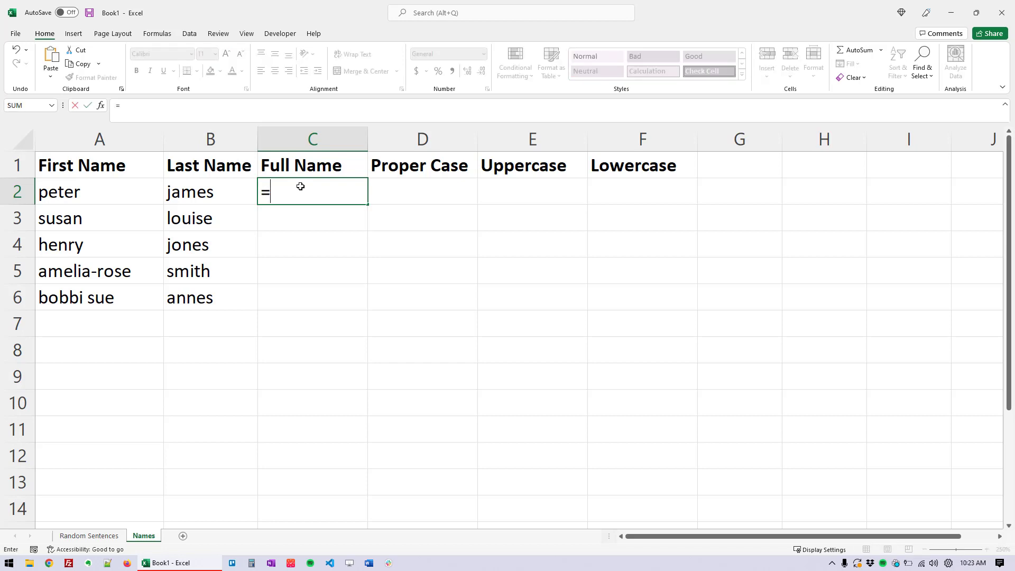
{"action": "left_click", "coordinate": [99, 189]}
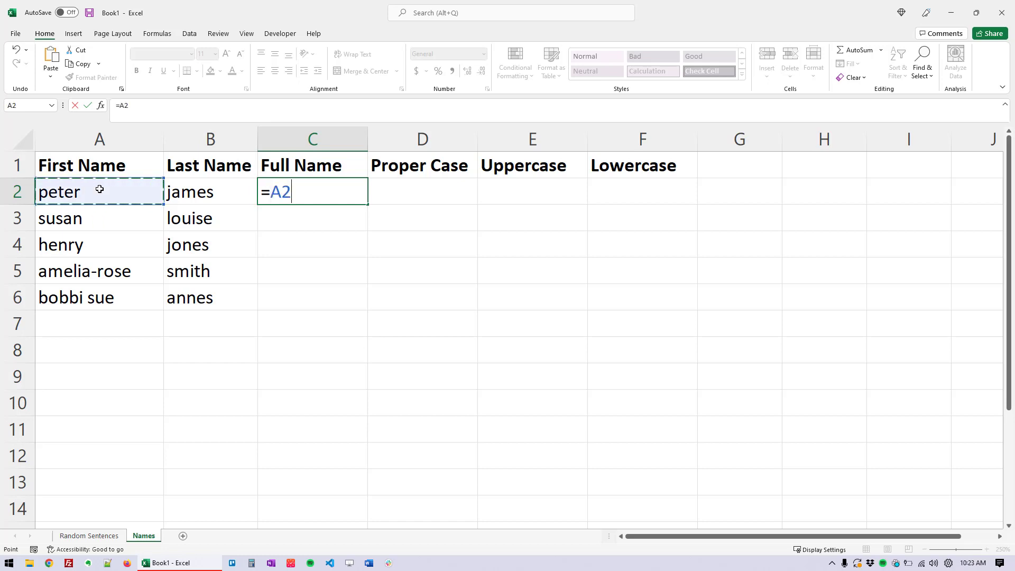
{"action": "type", "text": "&"}
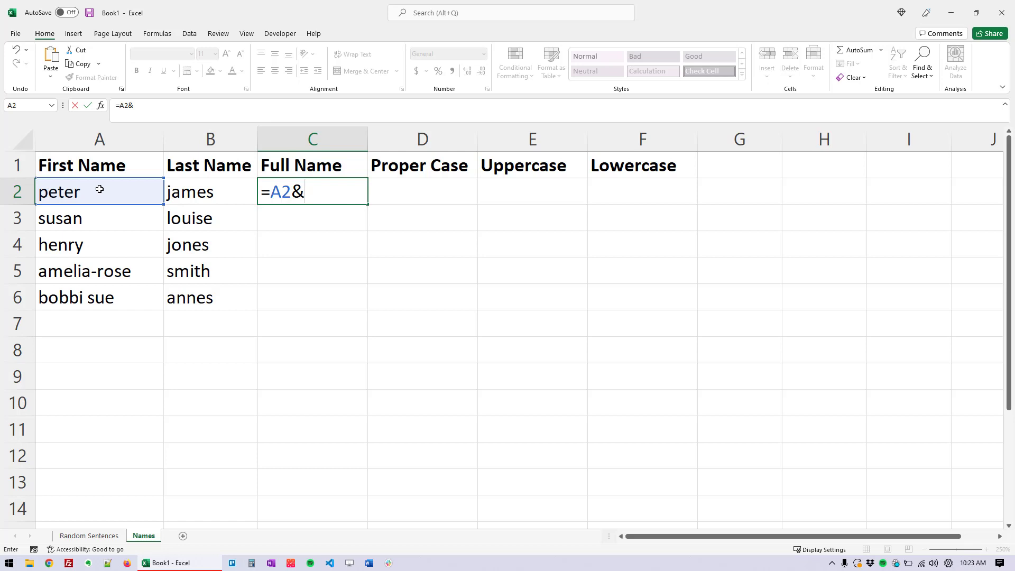
{"action": "type", "text": "\" \"&"}
{"action": "left_click", "coordinate": [188, 194]}
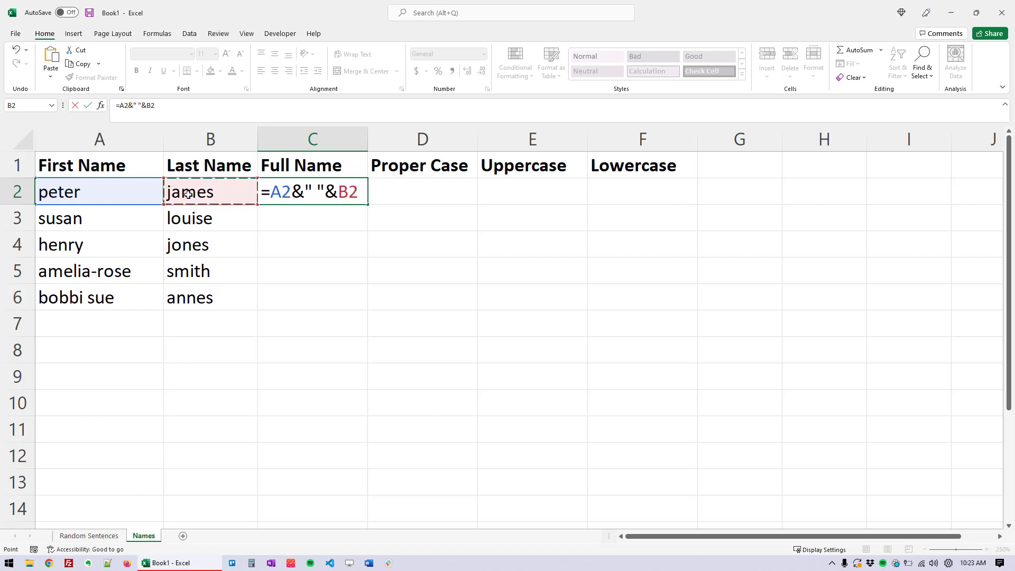
{"action": "key", "text": "Return"}
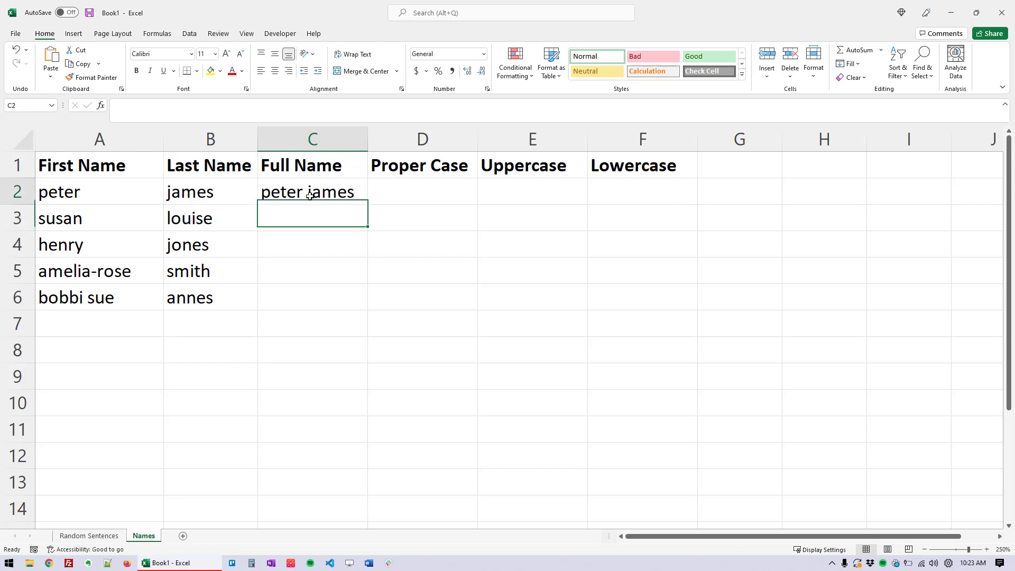
{"action": "left_click", "coordinate": [284, 200]}
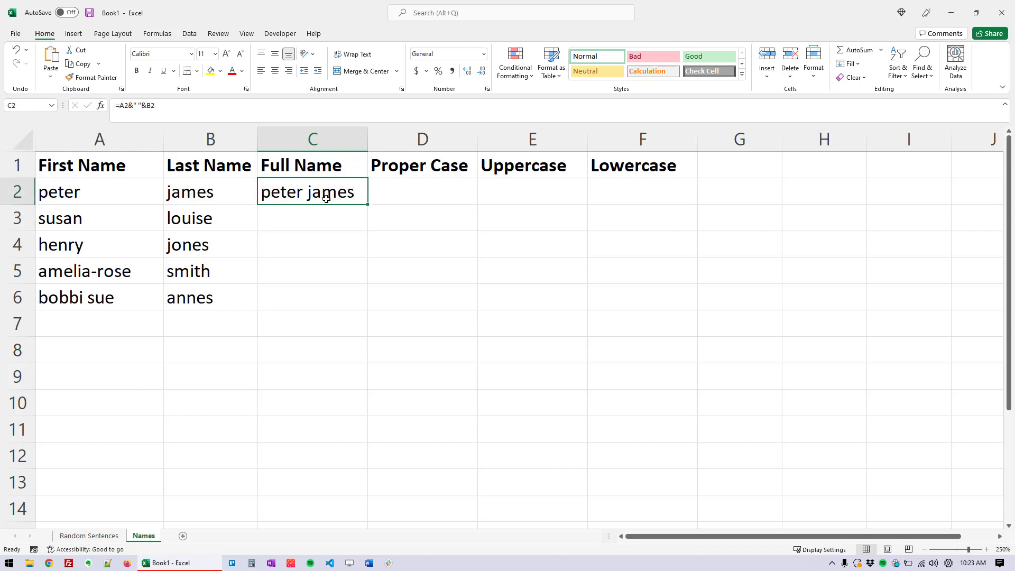
Replace the Full Name formula in C2 with =CONCAT(A2," ",B2)
{"action": "key", "text": "Delete"}
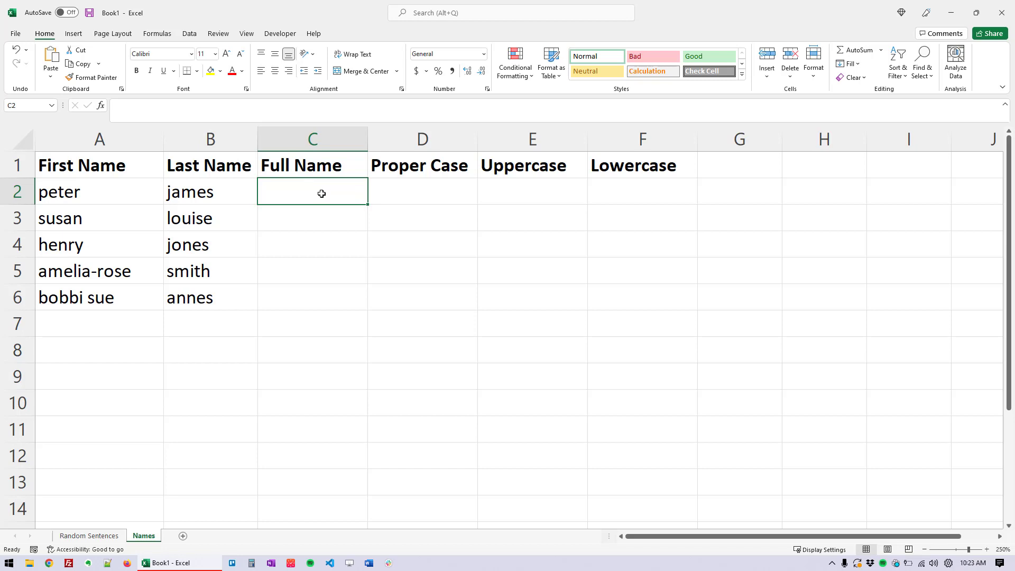
{"action": "type", "text": "="}
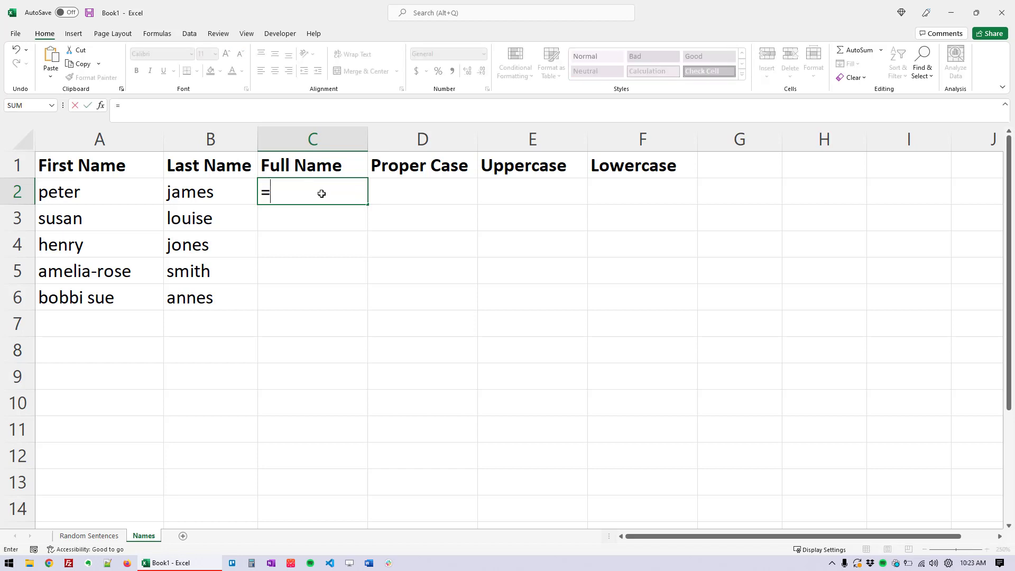
{"action": "type", "text": "con"}
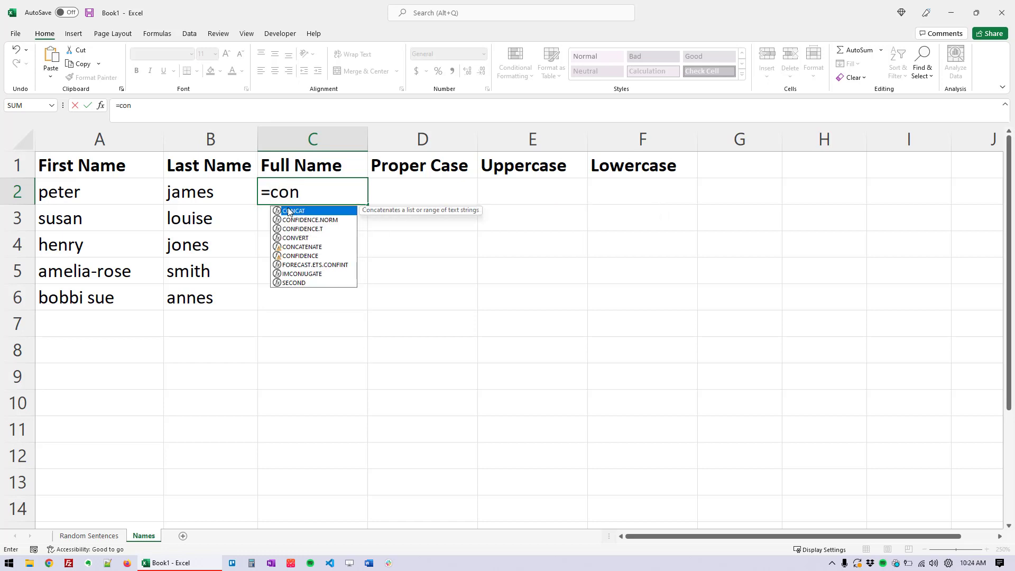
{"action": "type", "text": "v"}
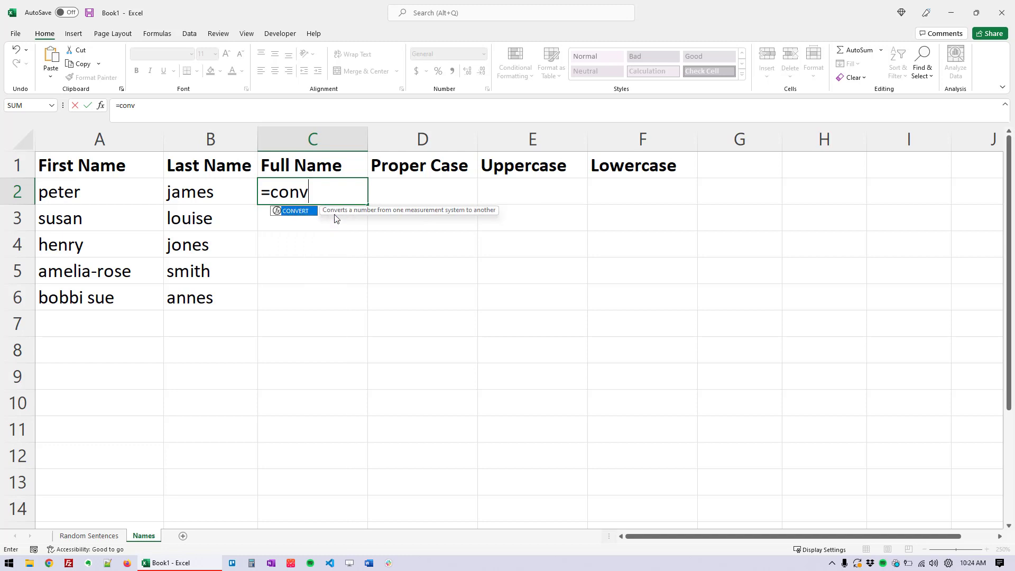
{"action": "key", "text": "BackSpace"}
{"action": "type", "text": "ca"}
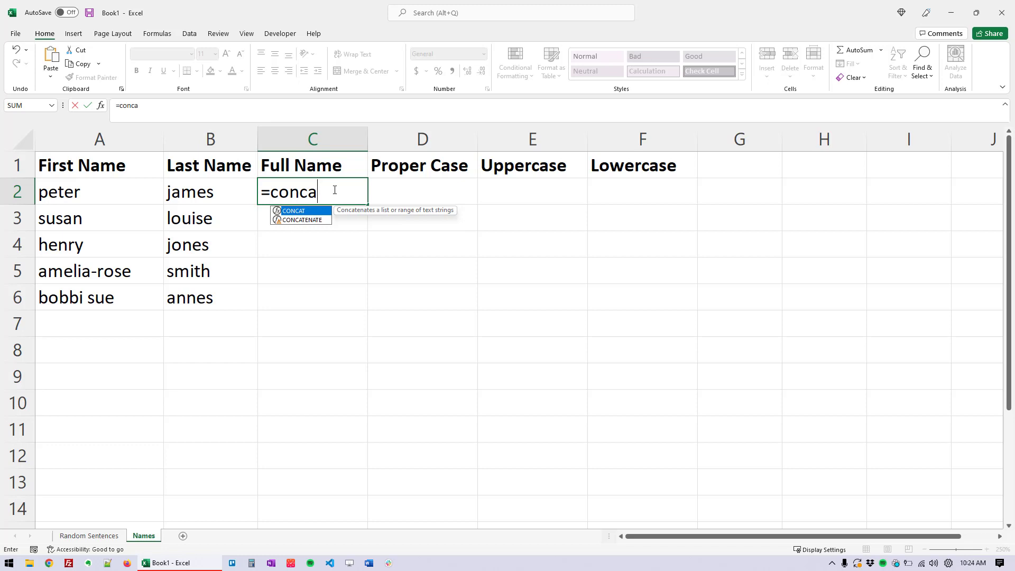
{"action": "key", "text": "Tab"}
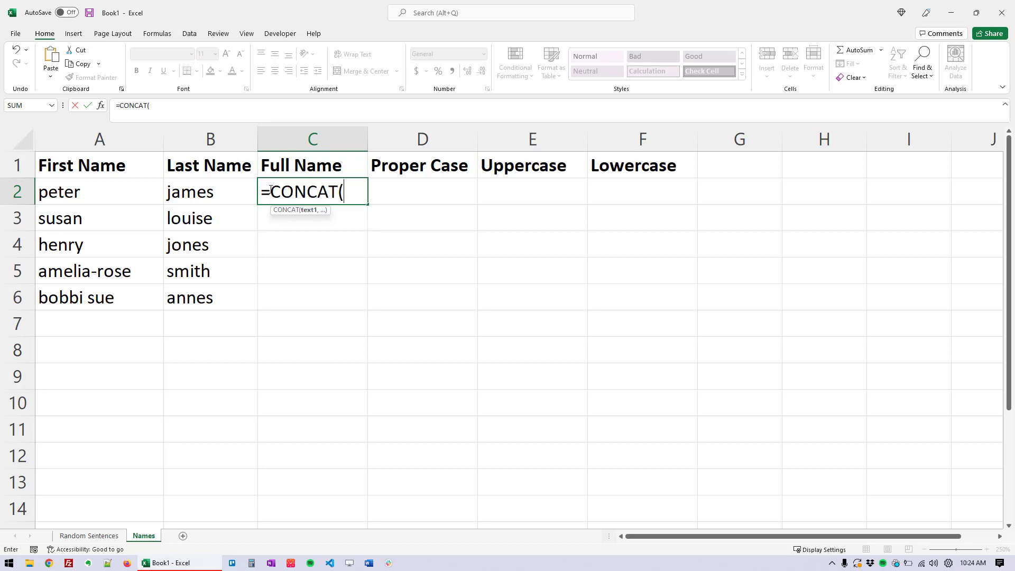
{"action": "left_click", "coordinate": [78, 193]}
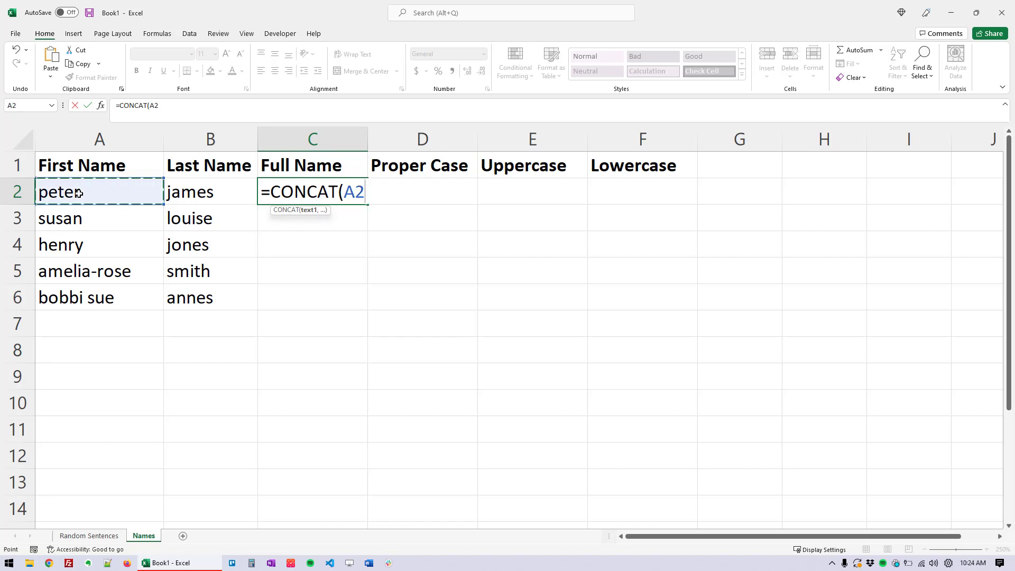
{"action": "type", "text": ","}
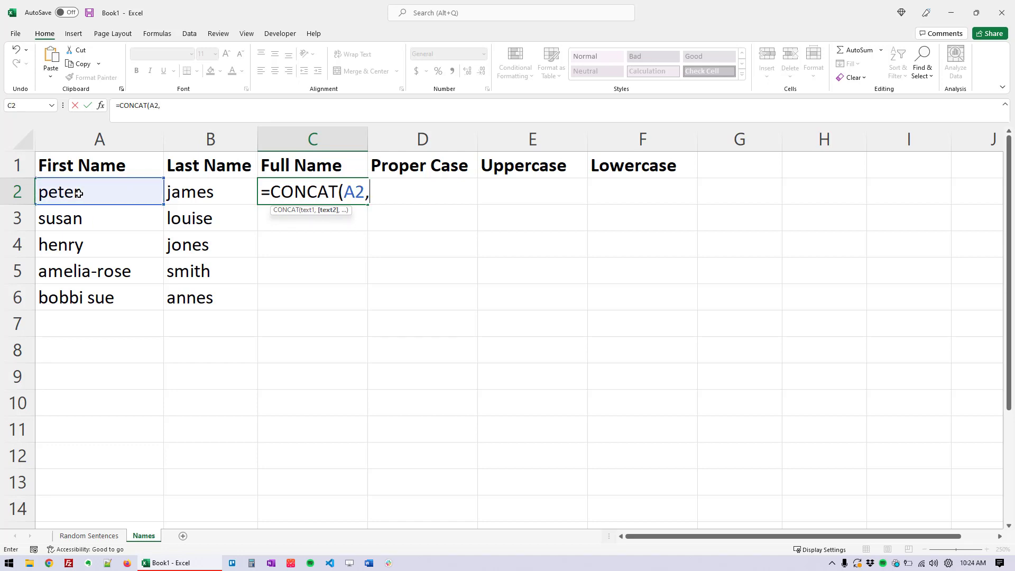
{"action": "type", "text": "\" \","}
{"action": "left_click", "coordinate": [191, 195]}
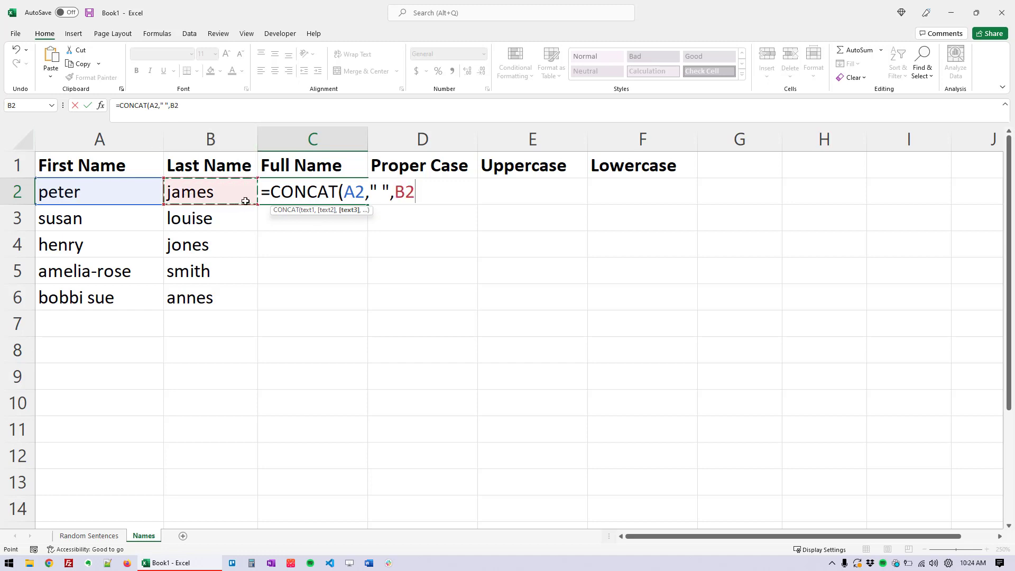
{"action": "type", "text": ")"}
{"action": "key", "text": "Return"}
{"action": "key", "text": "Up"}
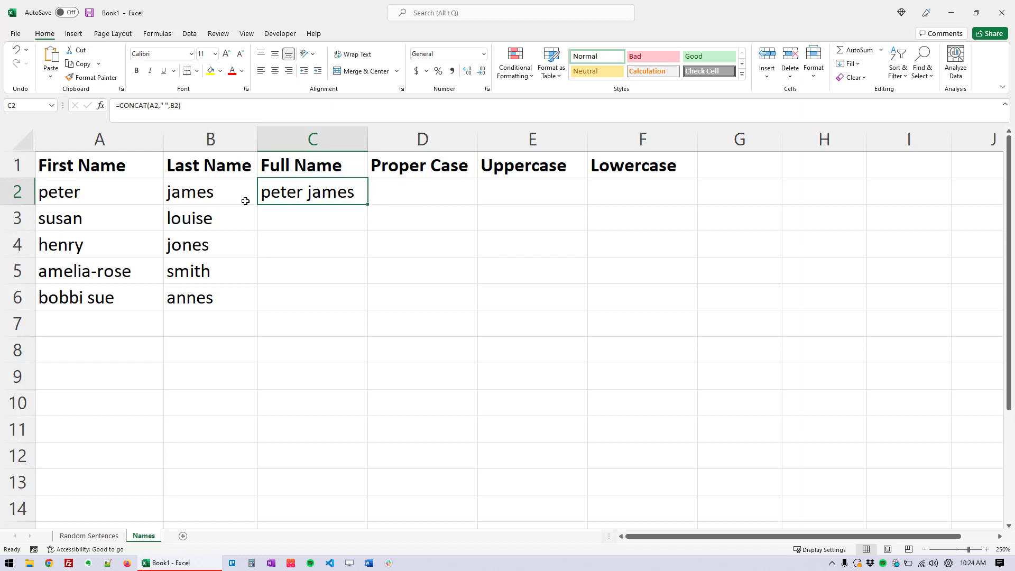
Fill the C2 formula down through C6 and auto-fit the width of the Full Name column
{"action": "double_click", "coordinate": [368, 203]}
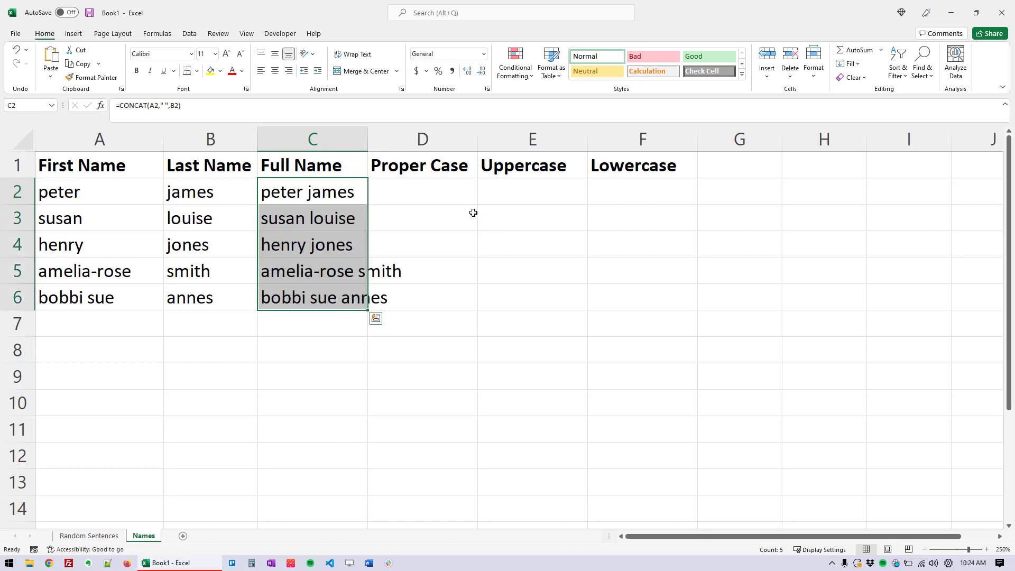
{"action": "double_click", "coordinate": [367, 138]}
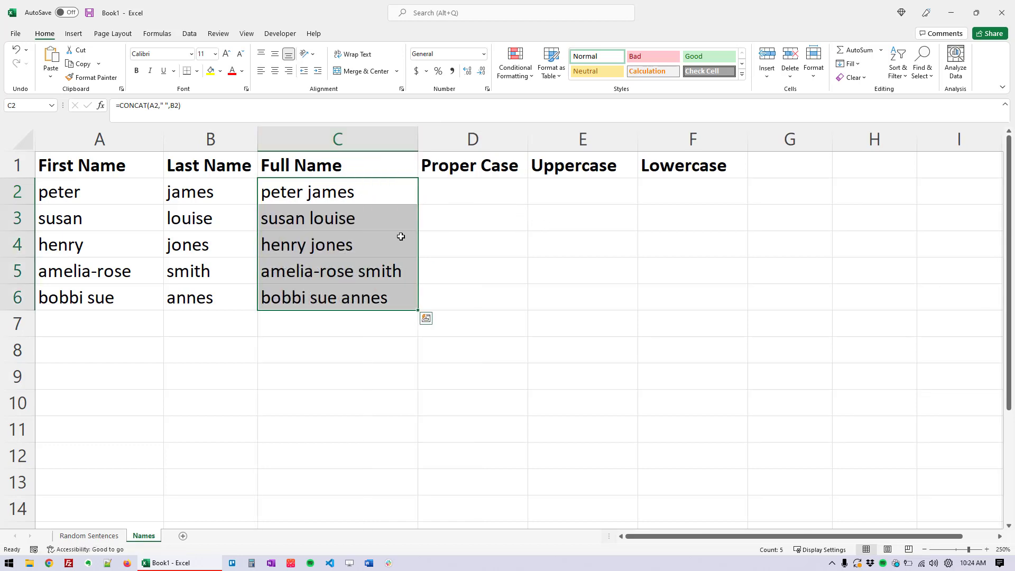
{"action": "left_click", "coordinate": [397, 238]}
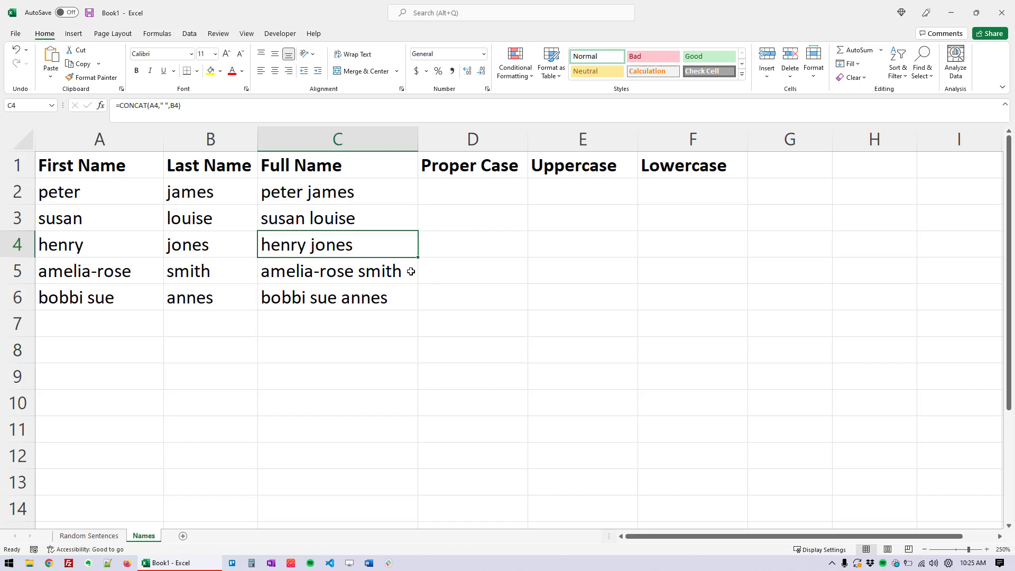
Enter =PROPER(C2) in D2 under Proper Case
{"action": "left_click", "coordinate": [458, 194]}
{"action": "type", "text": "="}
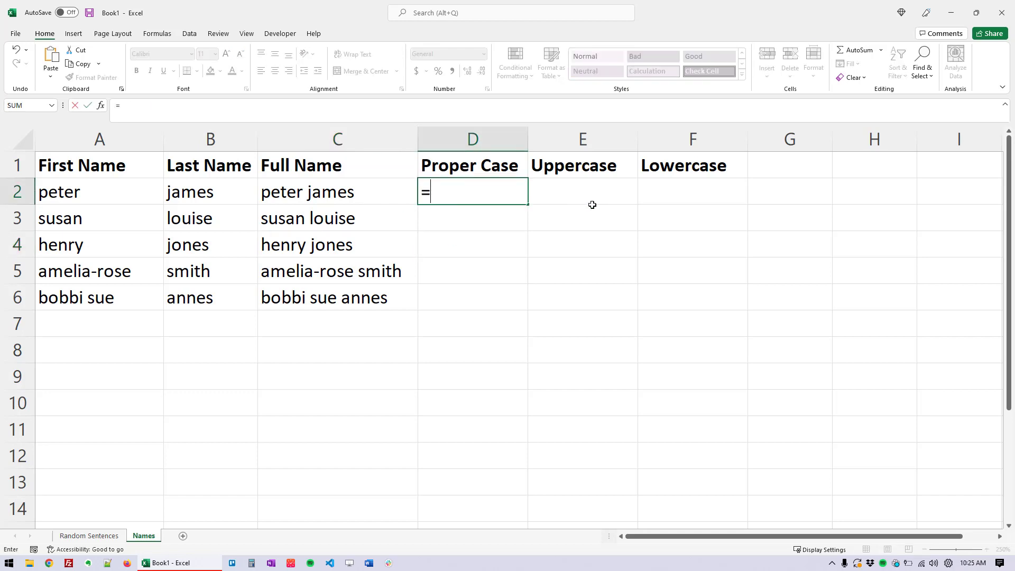
{"action": "type", "text": "proper"}
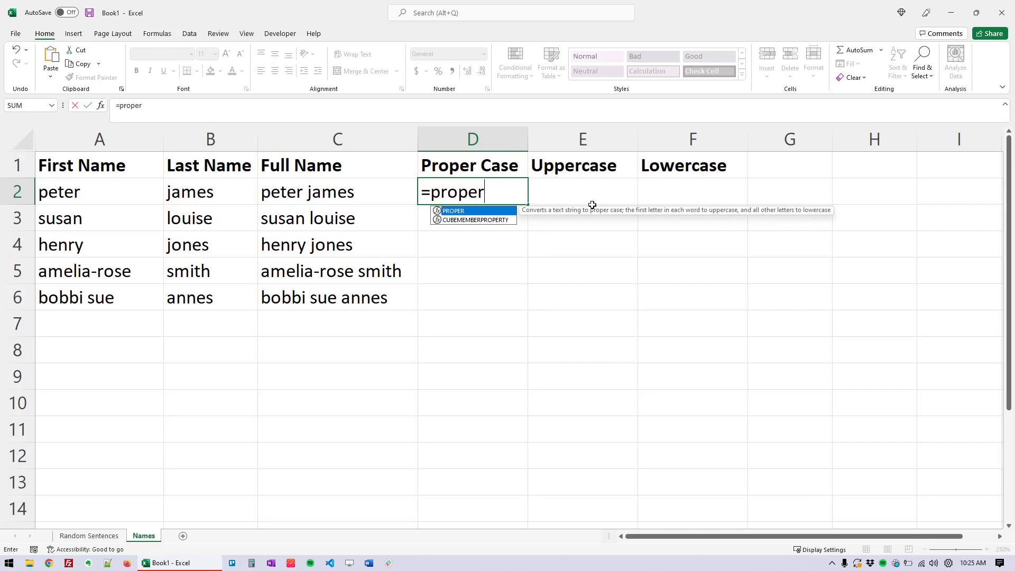
{"action": "key", "text": "Tab"}
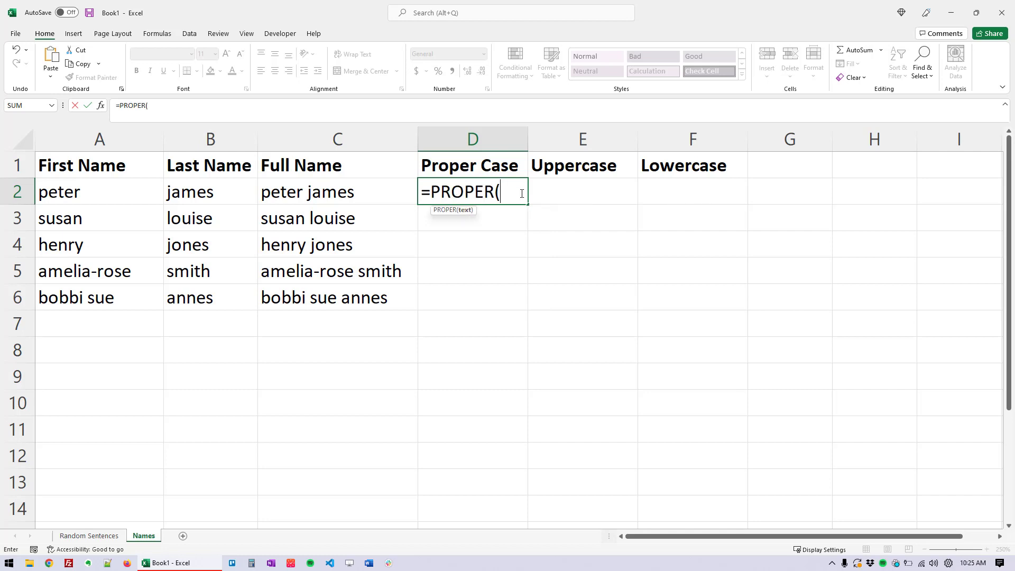
{"action": "left_click", "coordinate": [350, 192]}
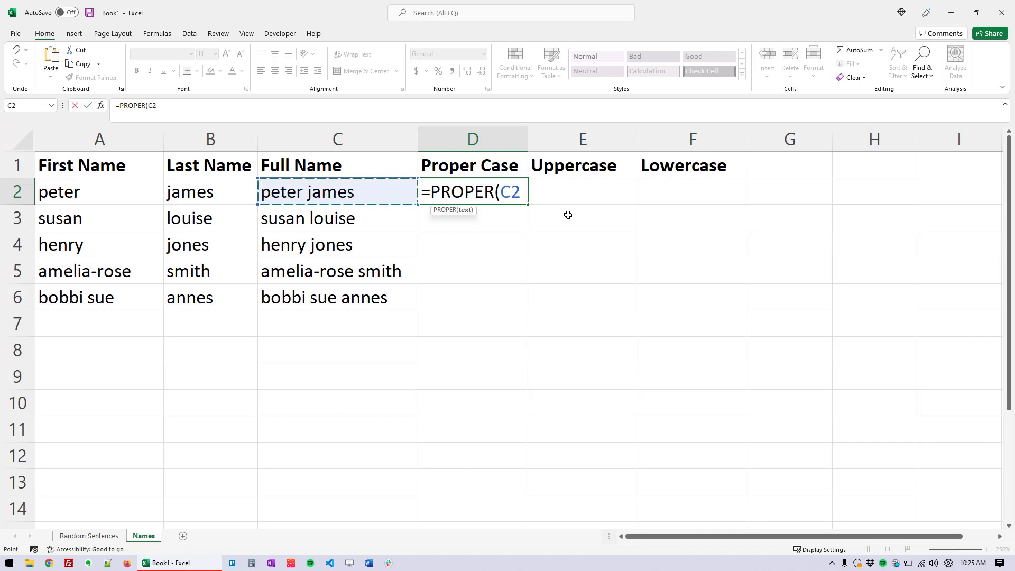
{"action": "type", "text": ")"}
{"action": "key", "text": "Return"}
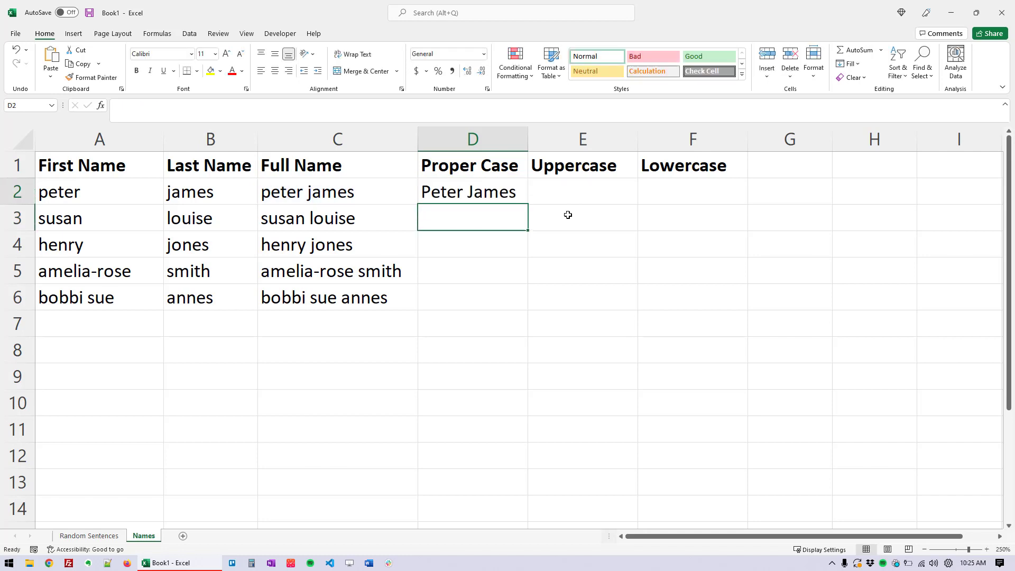
{"action": "key", "text": "Up"}
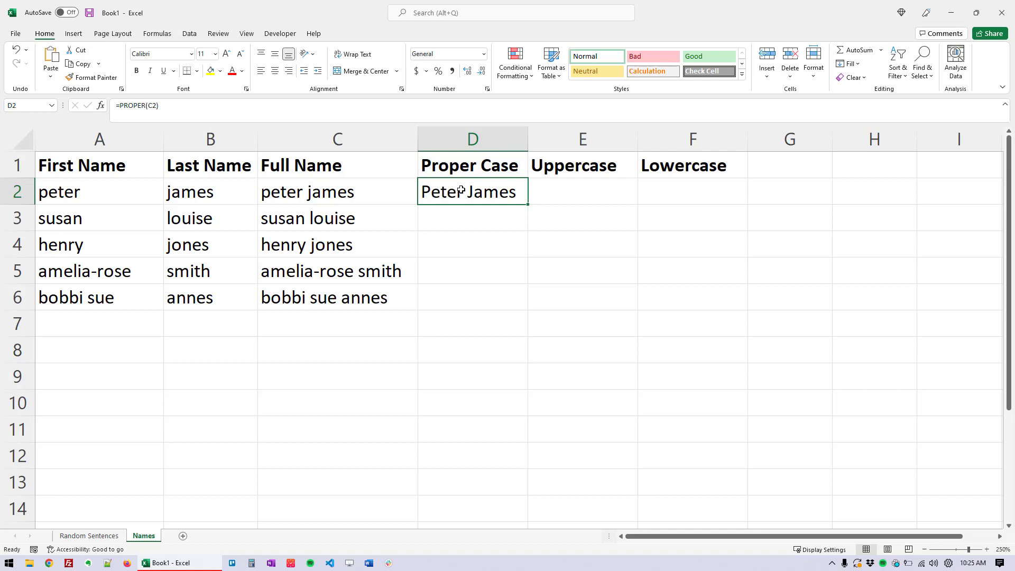
Fill the D2 formula down through D6 and auto-fit the width of the Proper Case column
{"action": "double_click", "coordinate": [528, 205]}
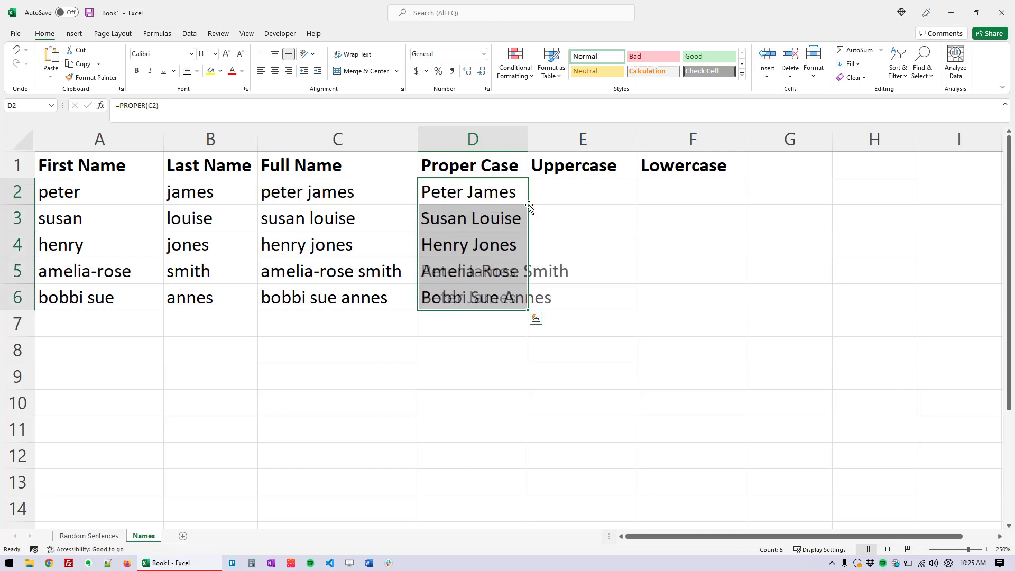
{"action": "left_click", "coordinate": [455, 277]}
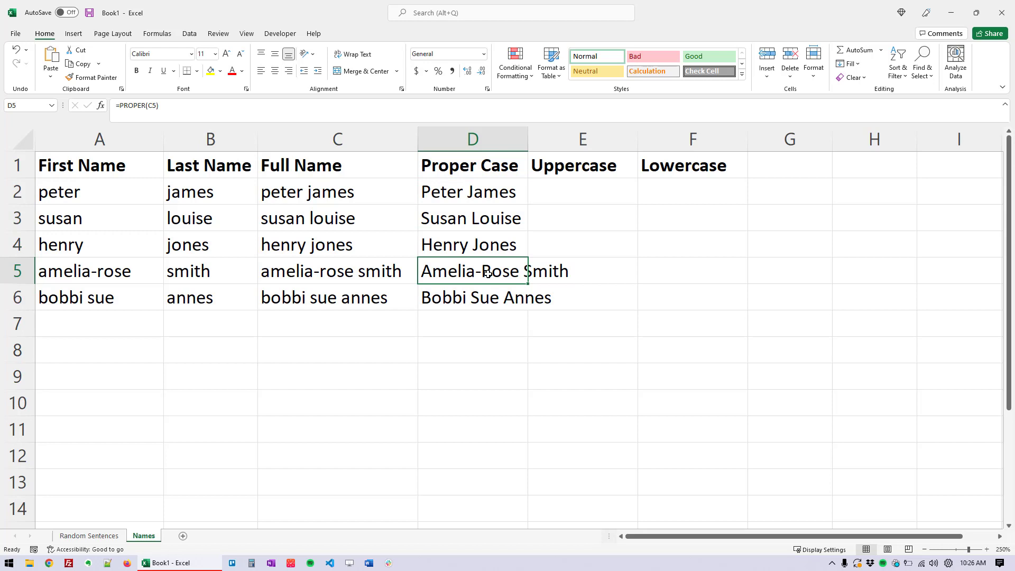
{"action": "double_click", "coordinate": [527, 140]}
{"action": "left_click", "coordinate": [540, 142]}
Enter =UPPER(C2) in E2 under Uppercase
{"action": "left_click", "coordinate": [605, 188]}
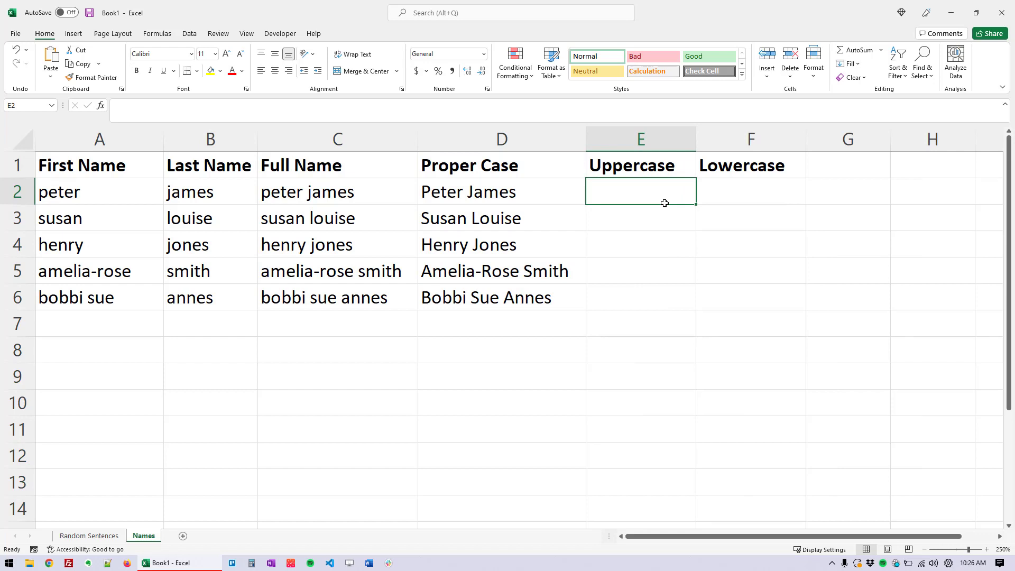
{"action": "type", "text": "=upp"}
{"action": "key", "text": "Tab"}
{"action": "key", "text": "Left"}
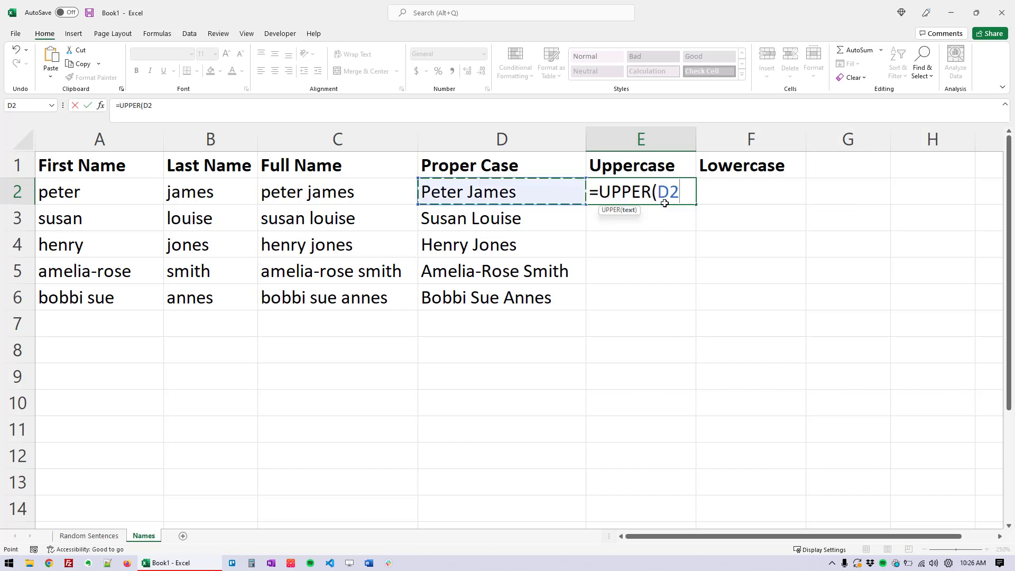
{"action": "key", "text": "Left"}
{"action": "key", "text": "Return"}
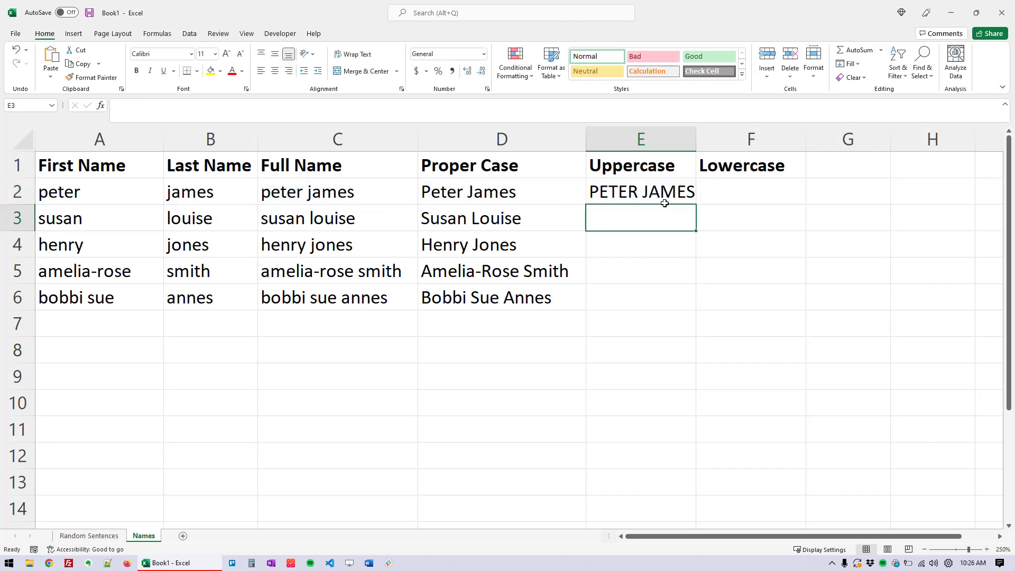
Enter =LOWER(C2) in F2 under Lowercase
{"action": "key", "text": "Up"}
{"action": "key", "text": "Right"}
{"action": "type", "text": "=lower"}
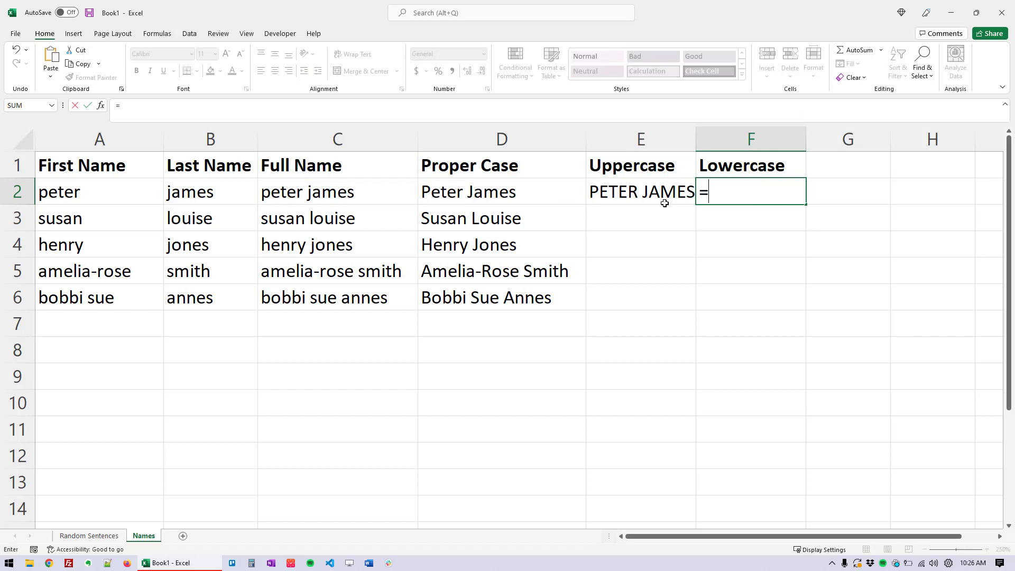
{"action": "key", "text": "Tab"}
{"action": "key", "text": "Left"}
{"action": "key", "text": "Left"}
{"action": "key", "text": "Left"}
{"action": "key", "text": "Left"}
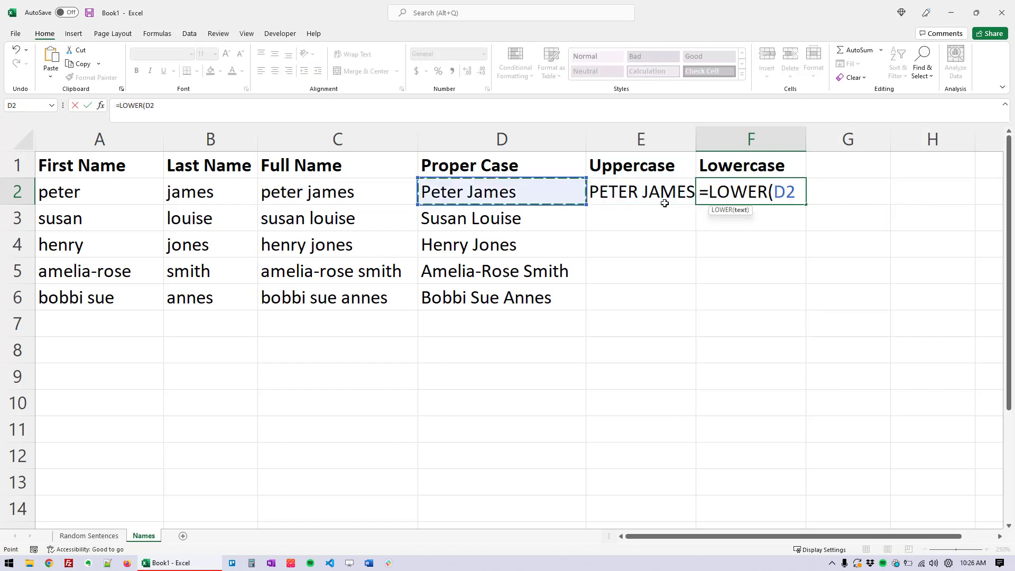
{"action": "key", "text": "Right"}
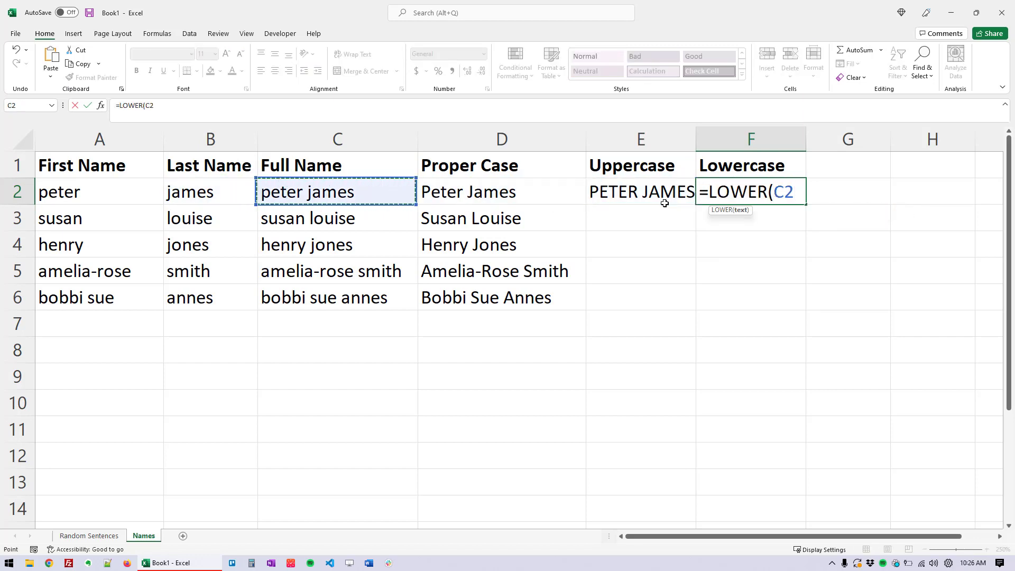
{"action": "key", "text": "Return"}
{"action": "key", "text": "Up"}
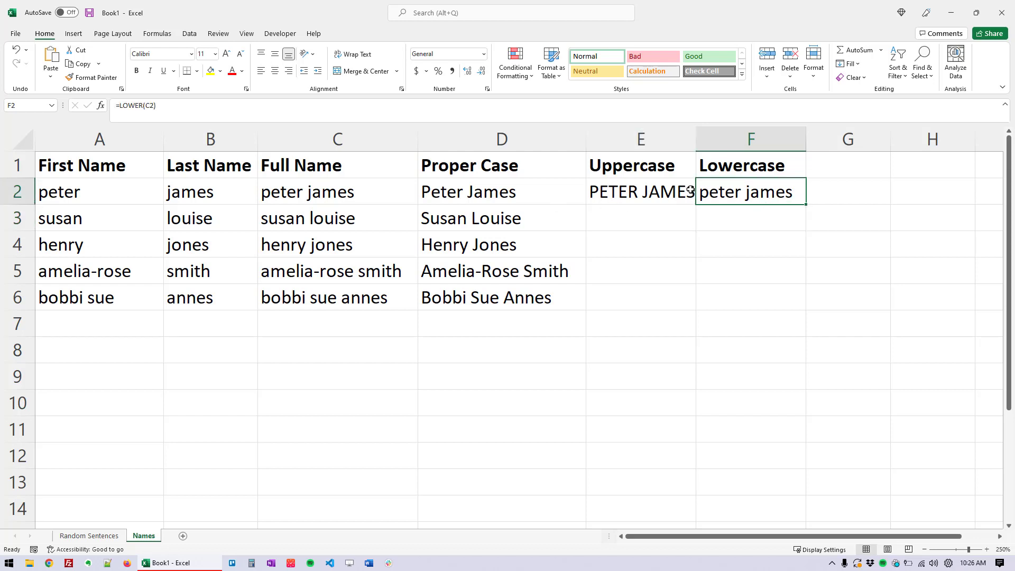
Fill the E2:F2 formulas down through row 6 and widen columns E and F to fit the names
{"action": "left_click_drag", "start_coordinate": [668, 188], "coordinate": [709, 185]}
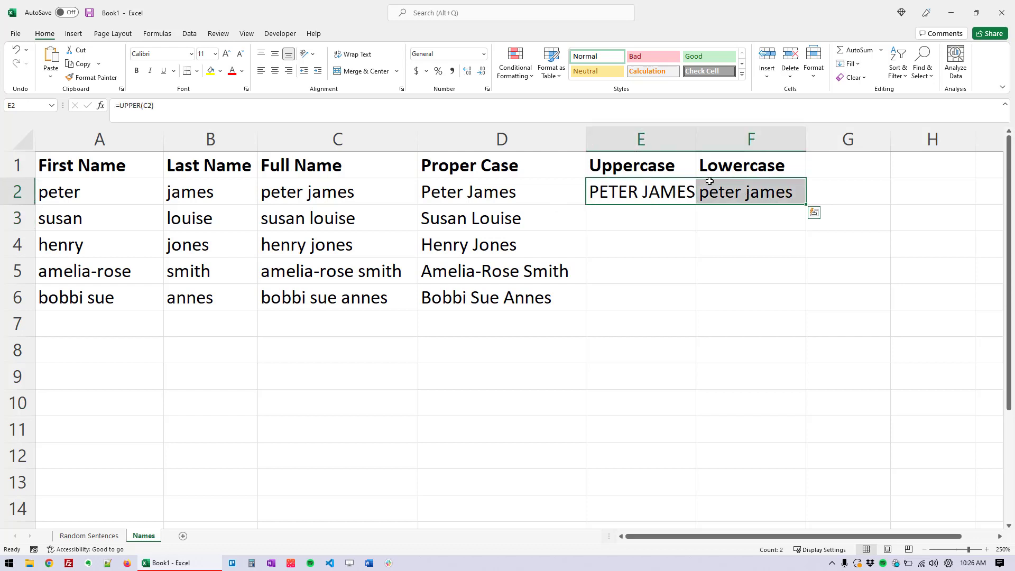
{"action": "double_click", "coordinate": [806, 205]}
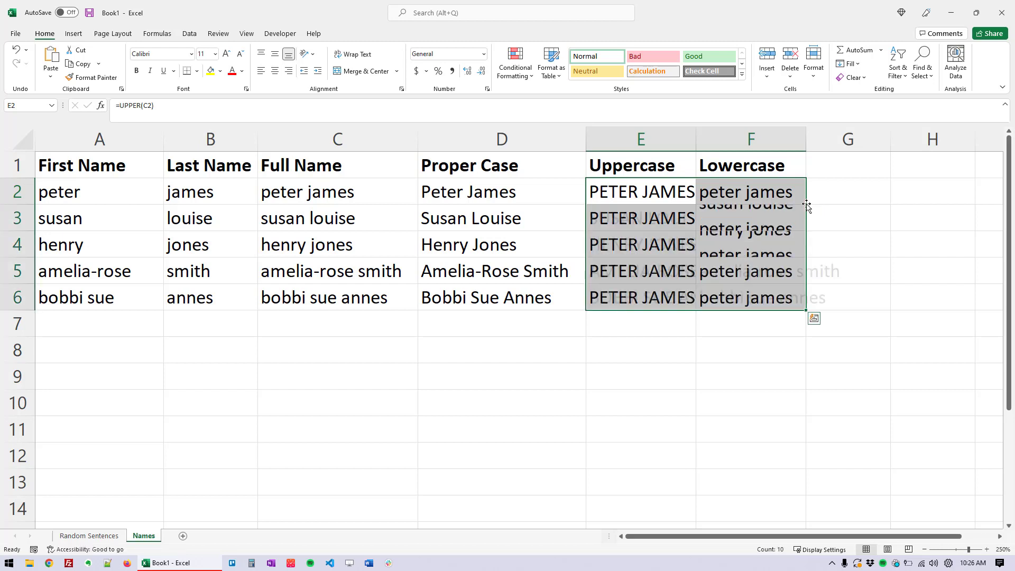
{"action": "left_click", "coordinate": [731, 350]}
{"action": "left_click_drag", "start_coordinate": [695, 133], "coordinate": [764, 133]}
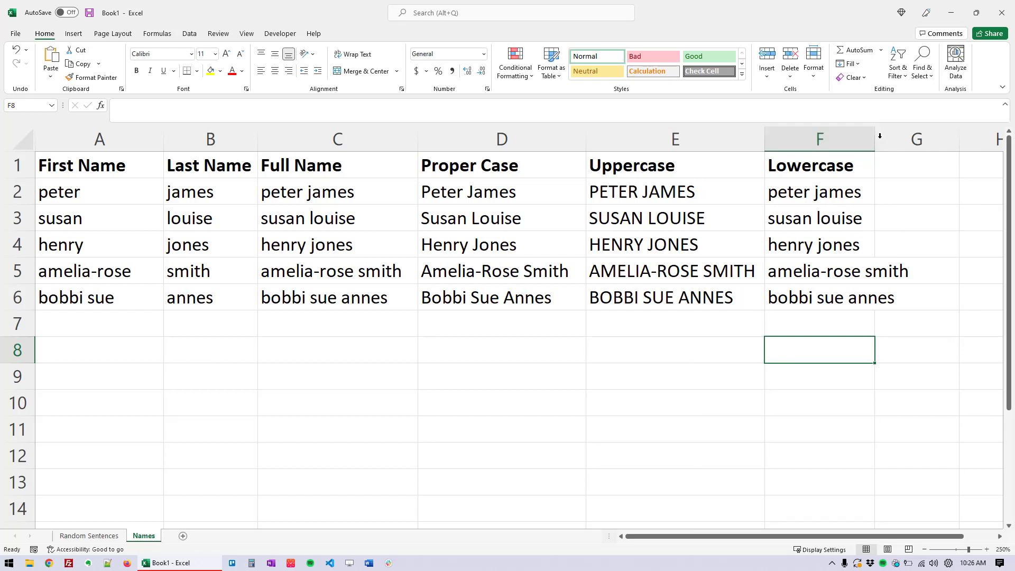
{"action": "left_click_drag", "start_coordinate": [874, 138], "coordinate": [922, 144]}
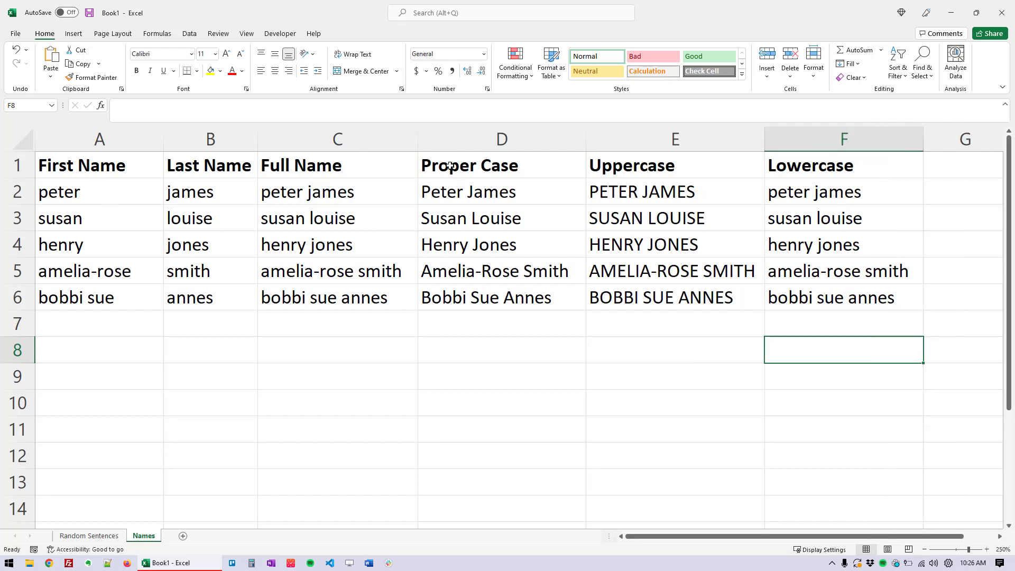
Review the converted names under Proper Case, Uppercase and Lowercase
{"action": "left_click_drag", "start_coordinate": [449, 166], "coordinate": [546, 293]}
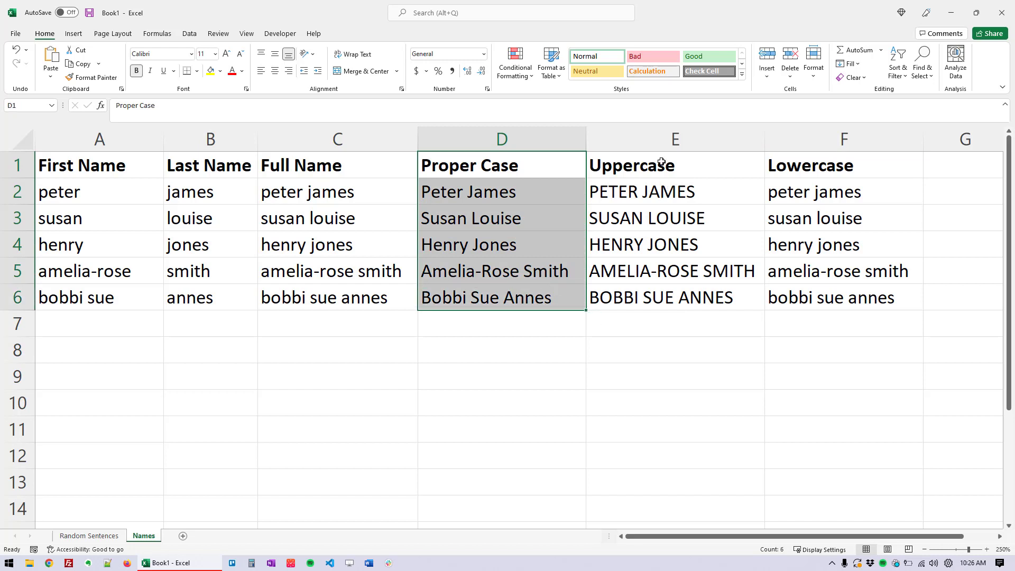
{"action": "left_click_drag", "start_coordinate": [661, 162], "coordinate": [686, 292]}
{"action": "left_click_drag", "start_coordinate": [795, 166], "coordinate": [822, 296]}
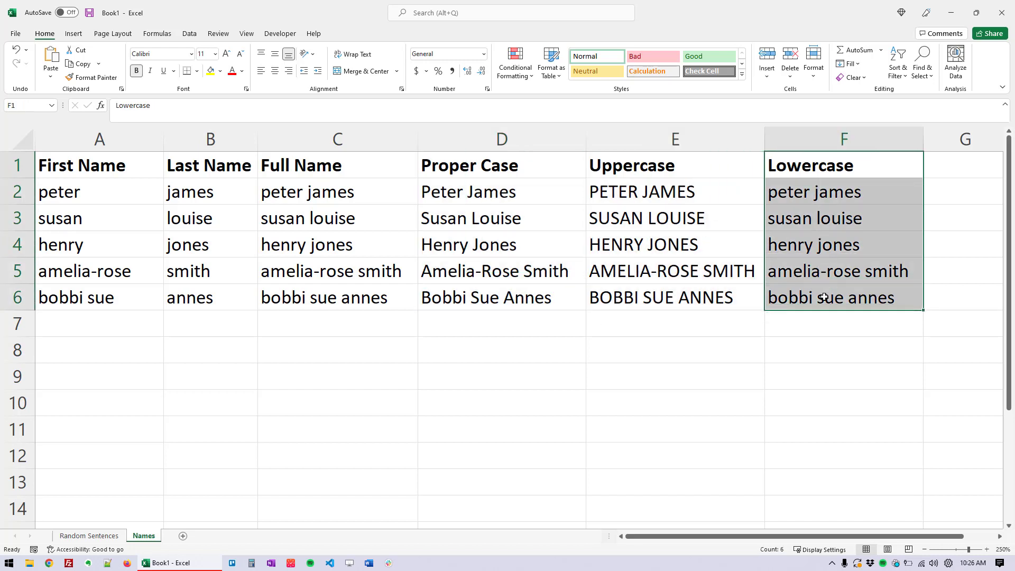
{"action": "left_click", "coordinate": [687, 368]}
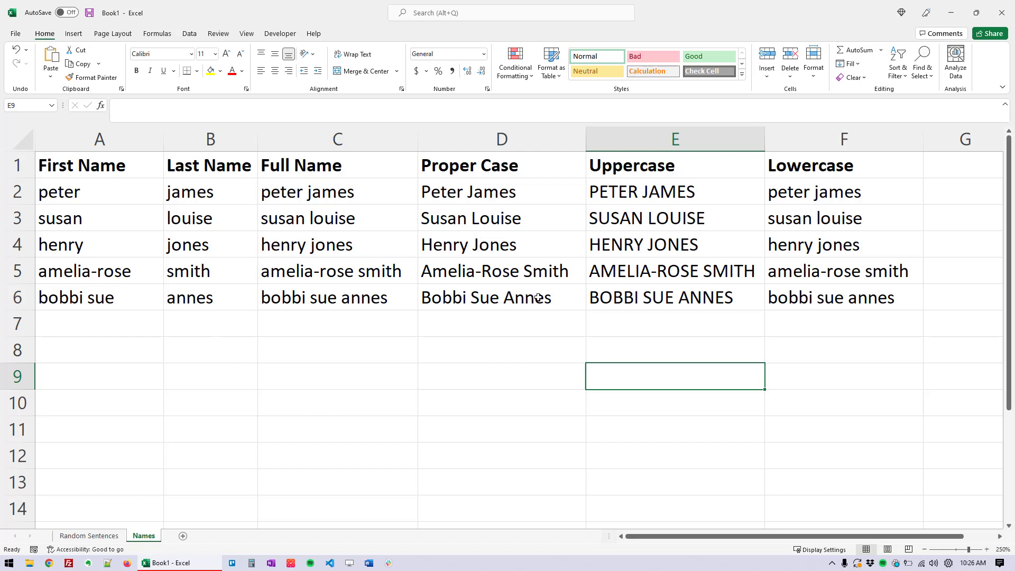
{"action": "left_click", "coordinate": [569, 302]}
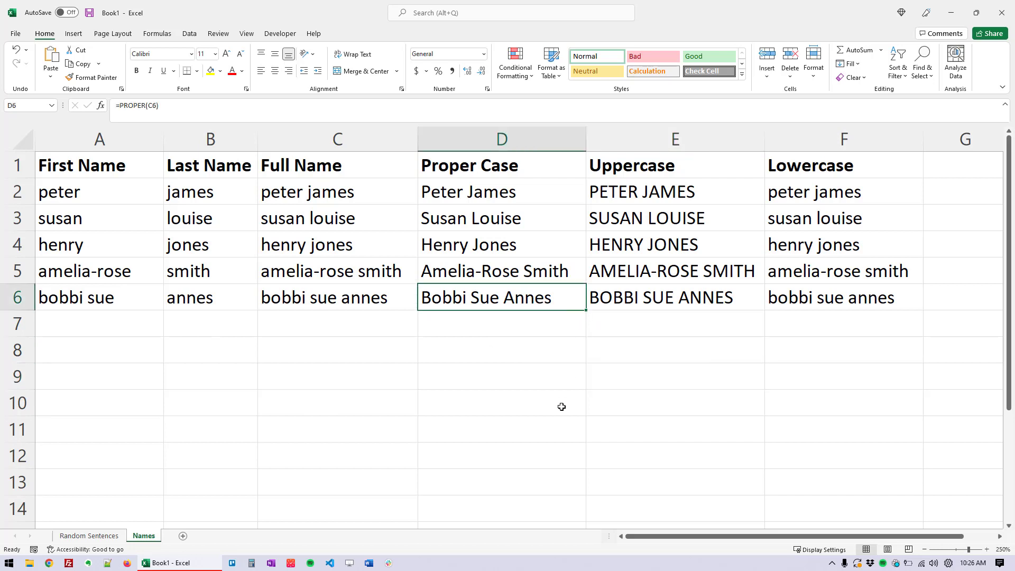